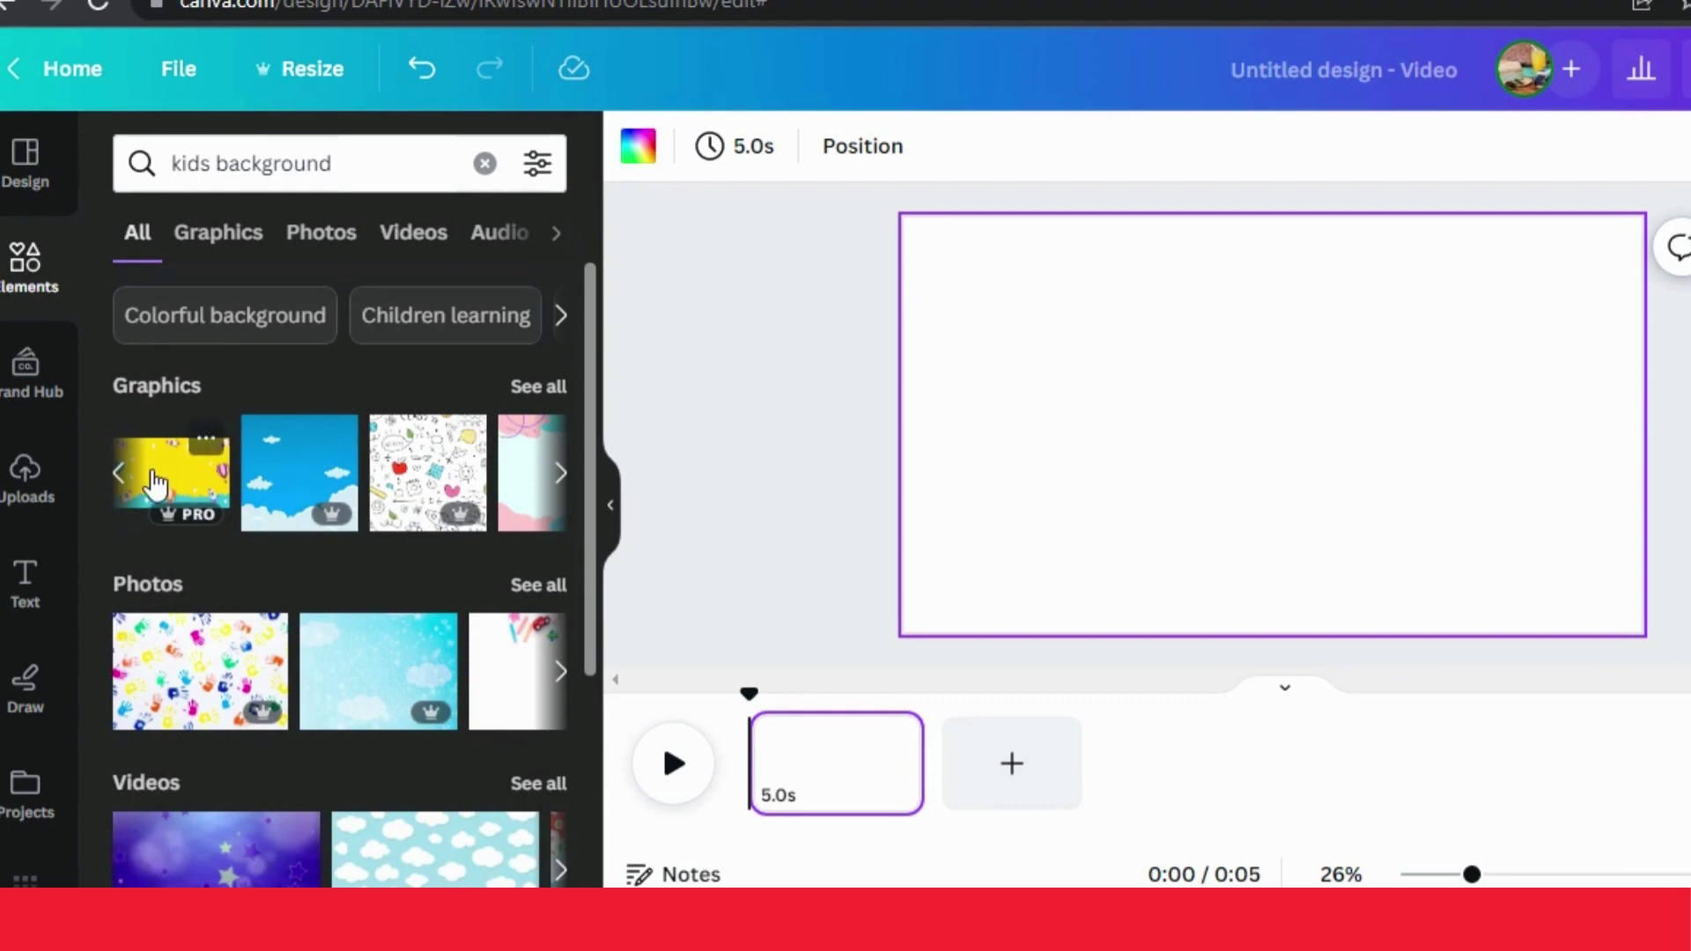
# Step: Add the yellow kids background with balloons and rockets and stretch it to cover the whole page
pyautogui.click(201, 454)
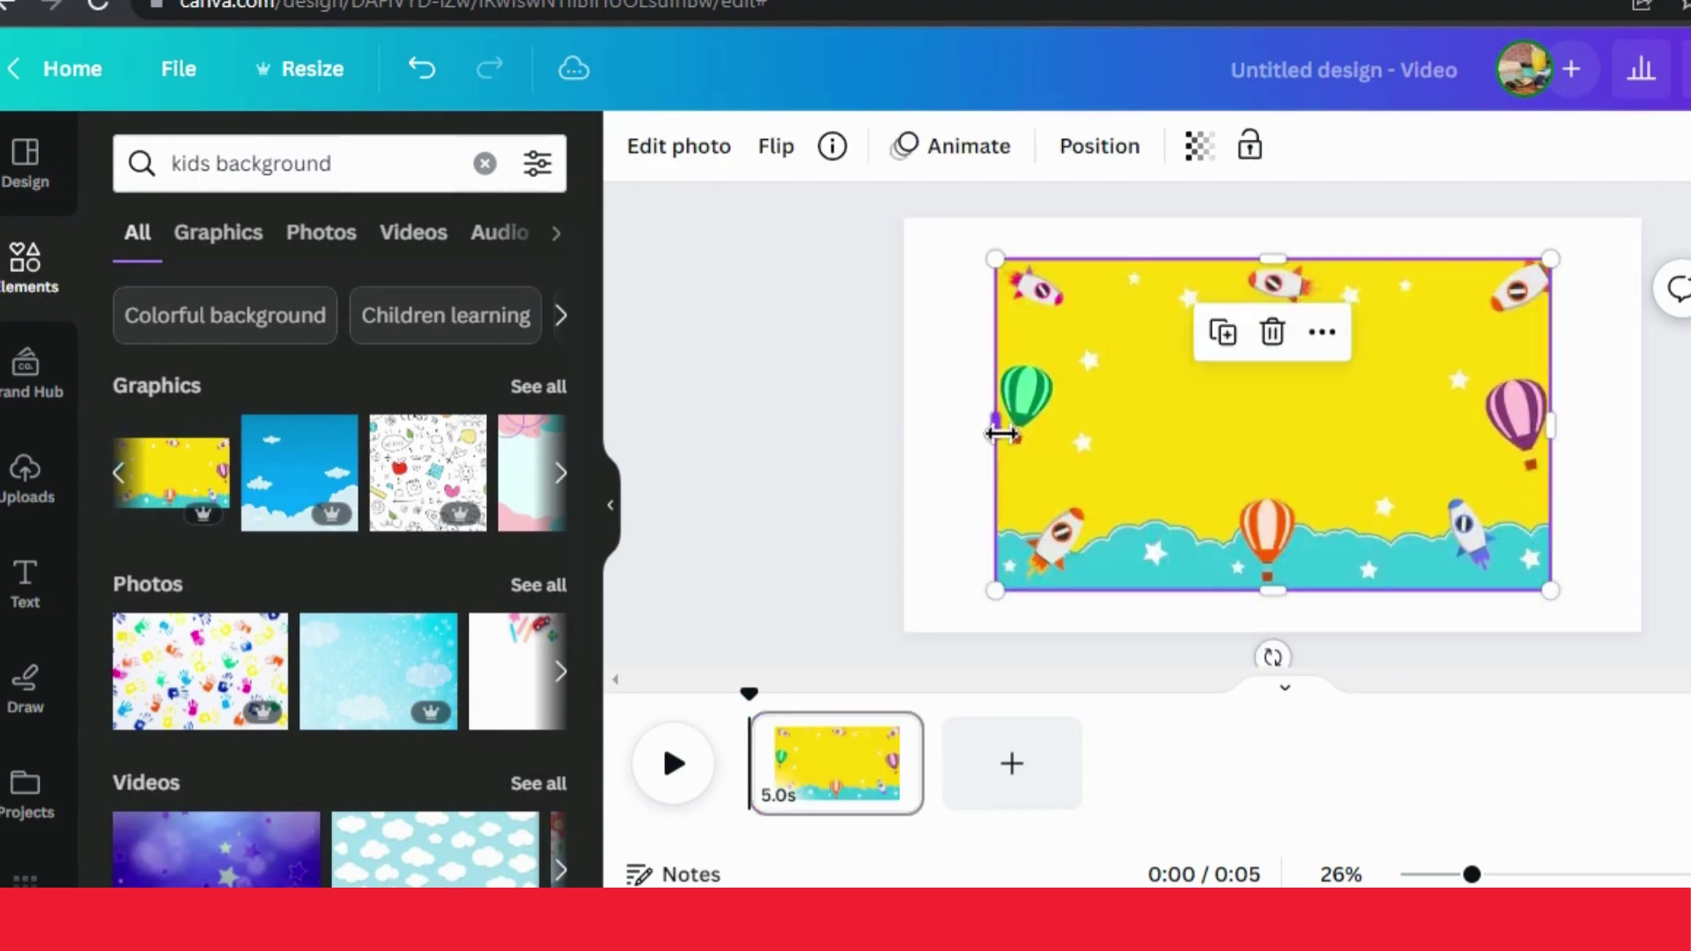
pyautogui.moveTo(1000, 433); pyautogui.dragTo(906, 436)
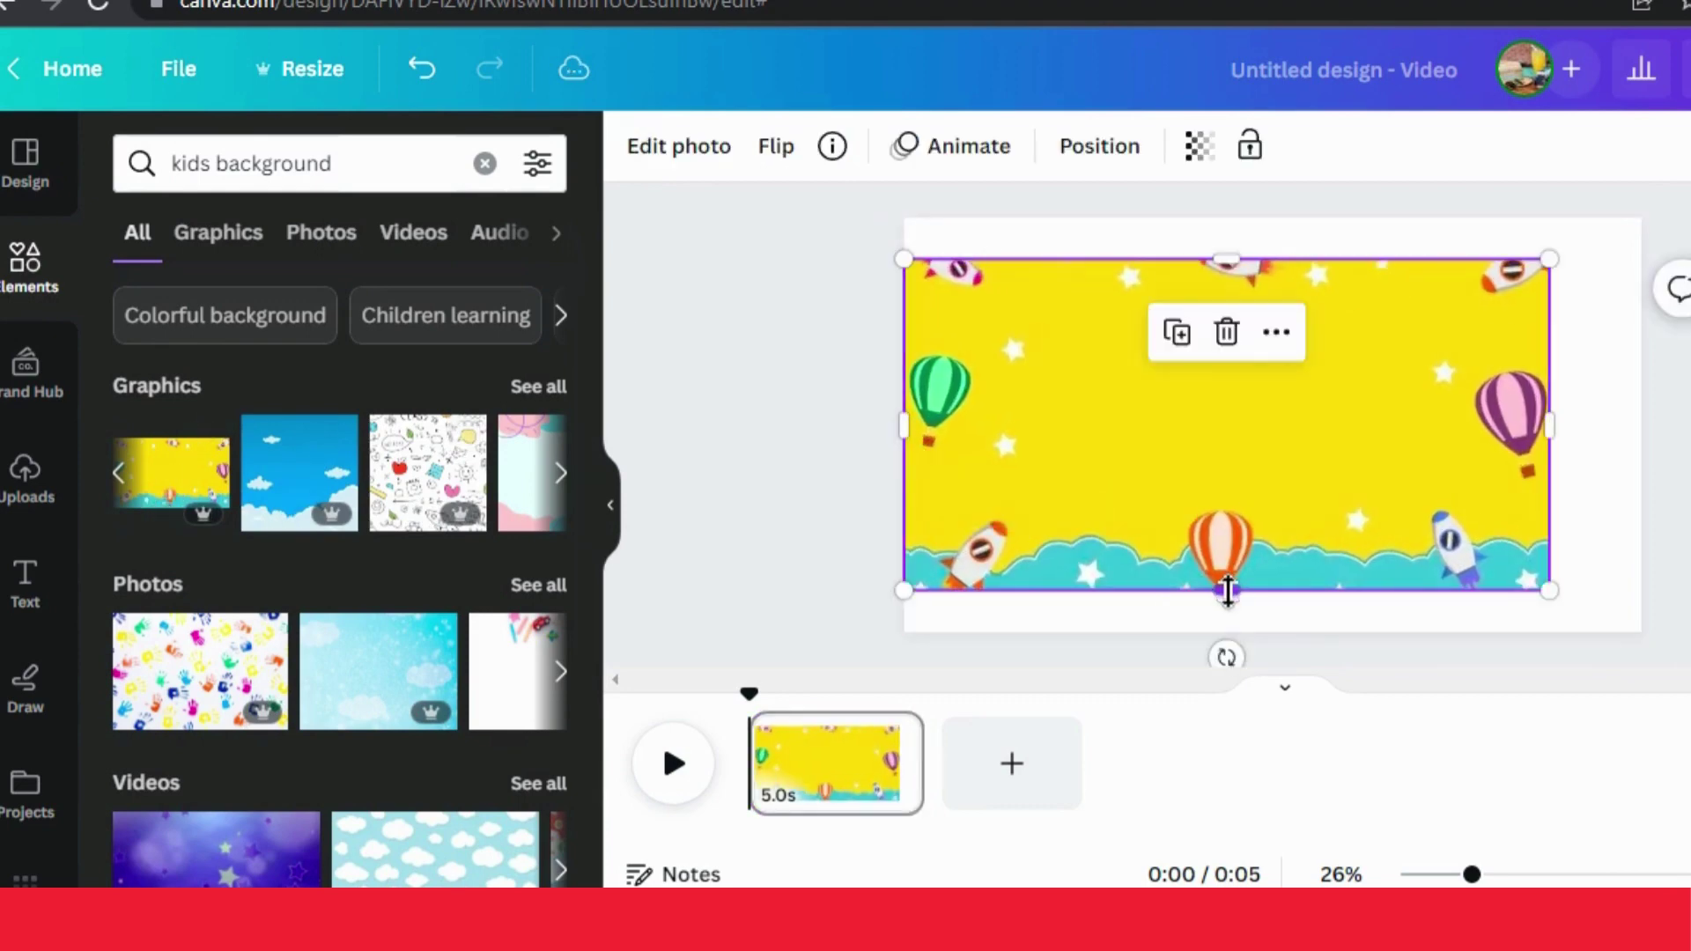
pyautogui.moveTo(1228, 591); pyautogui.dragTo(1228, 633)
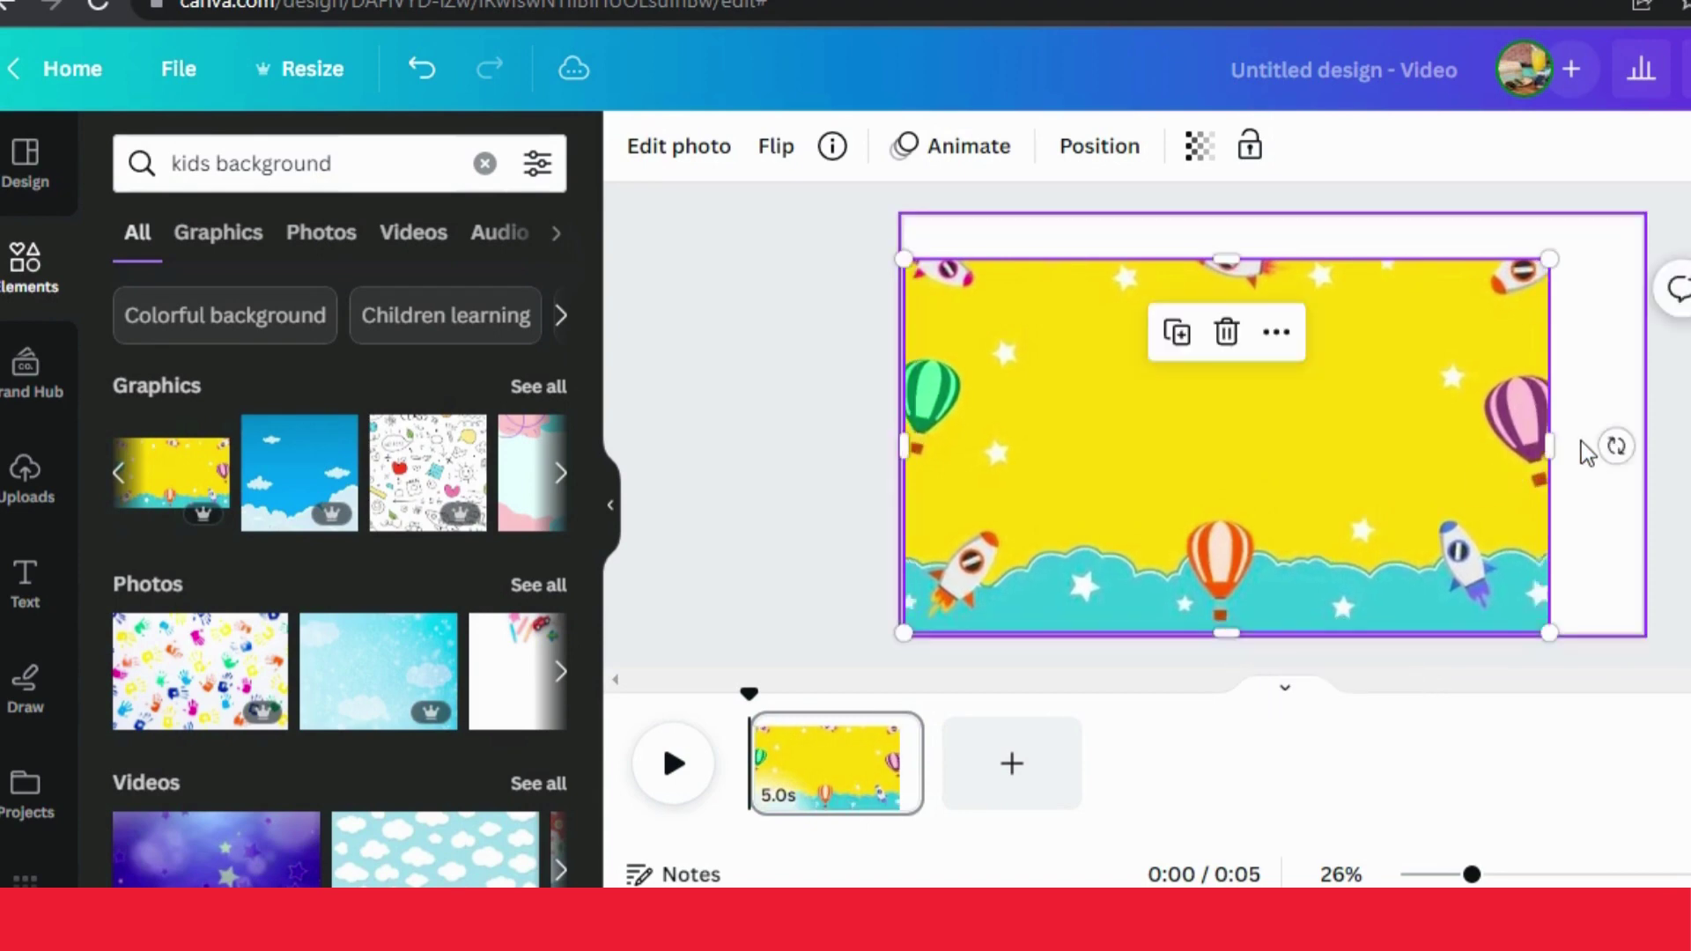
pyautogui.moveTo(1559, 449); pyautogui.dragTo(1644, 449)
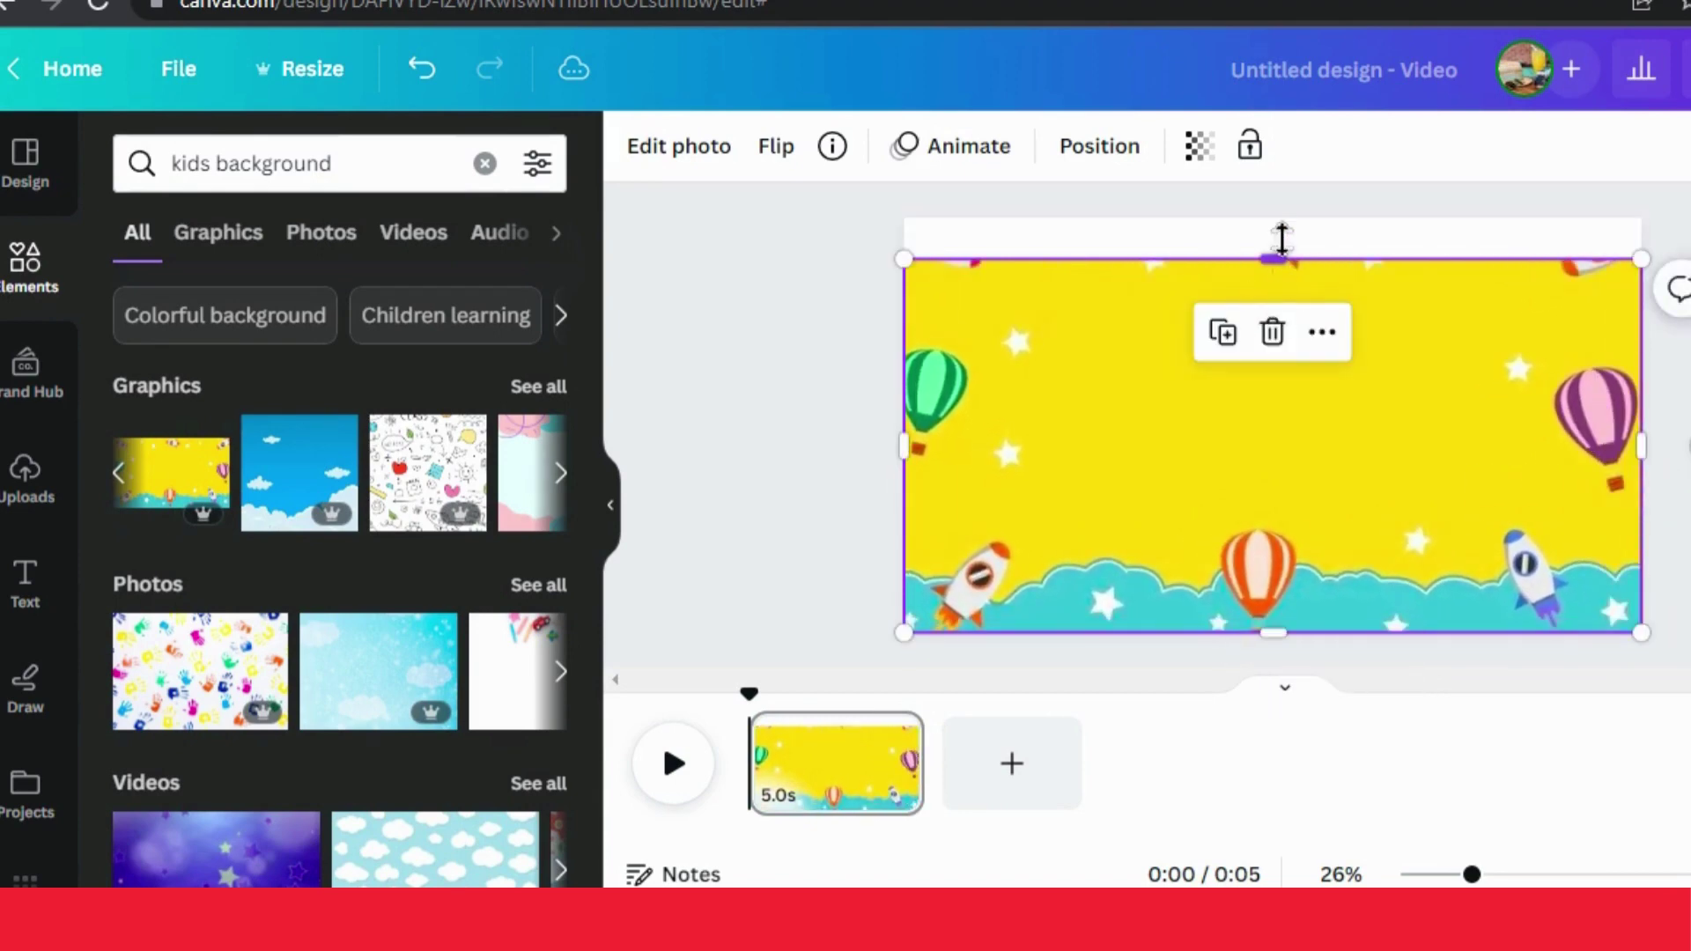
pyautogui.moveTo(1282, 237); pyautogui.dragTo(1284, 216)
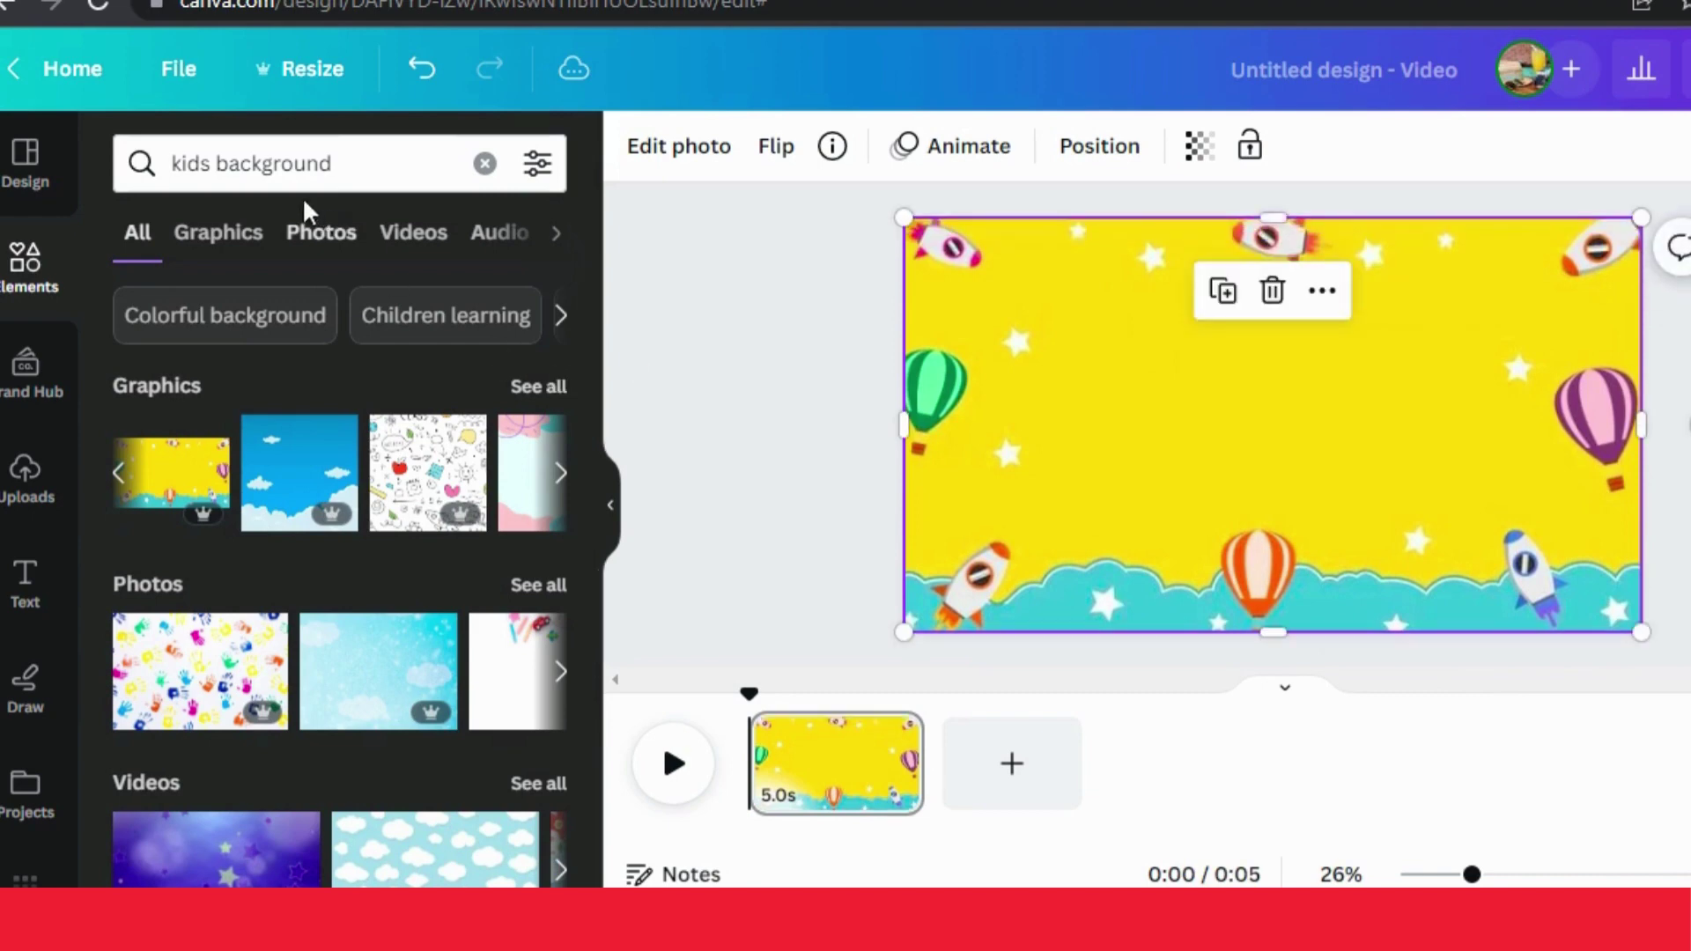
# Step: Clear the element search and place the recently used graphic of two reading children at the page's upper centre
pyautogui.click(476, 175)
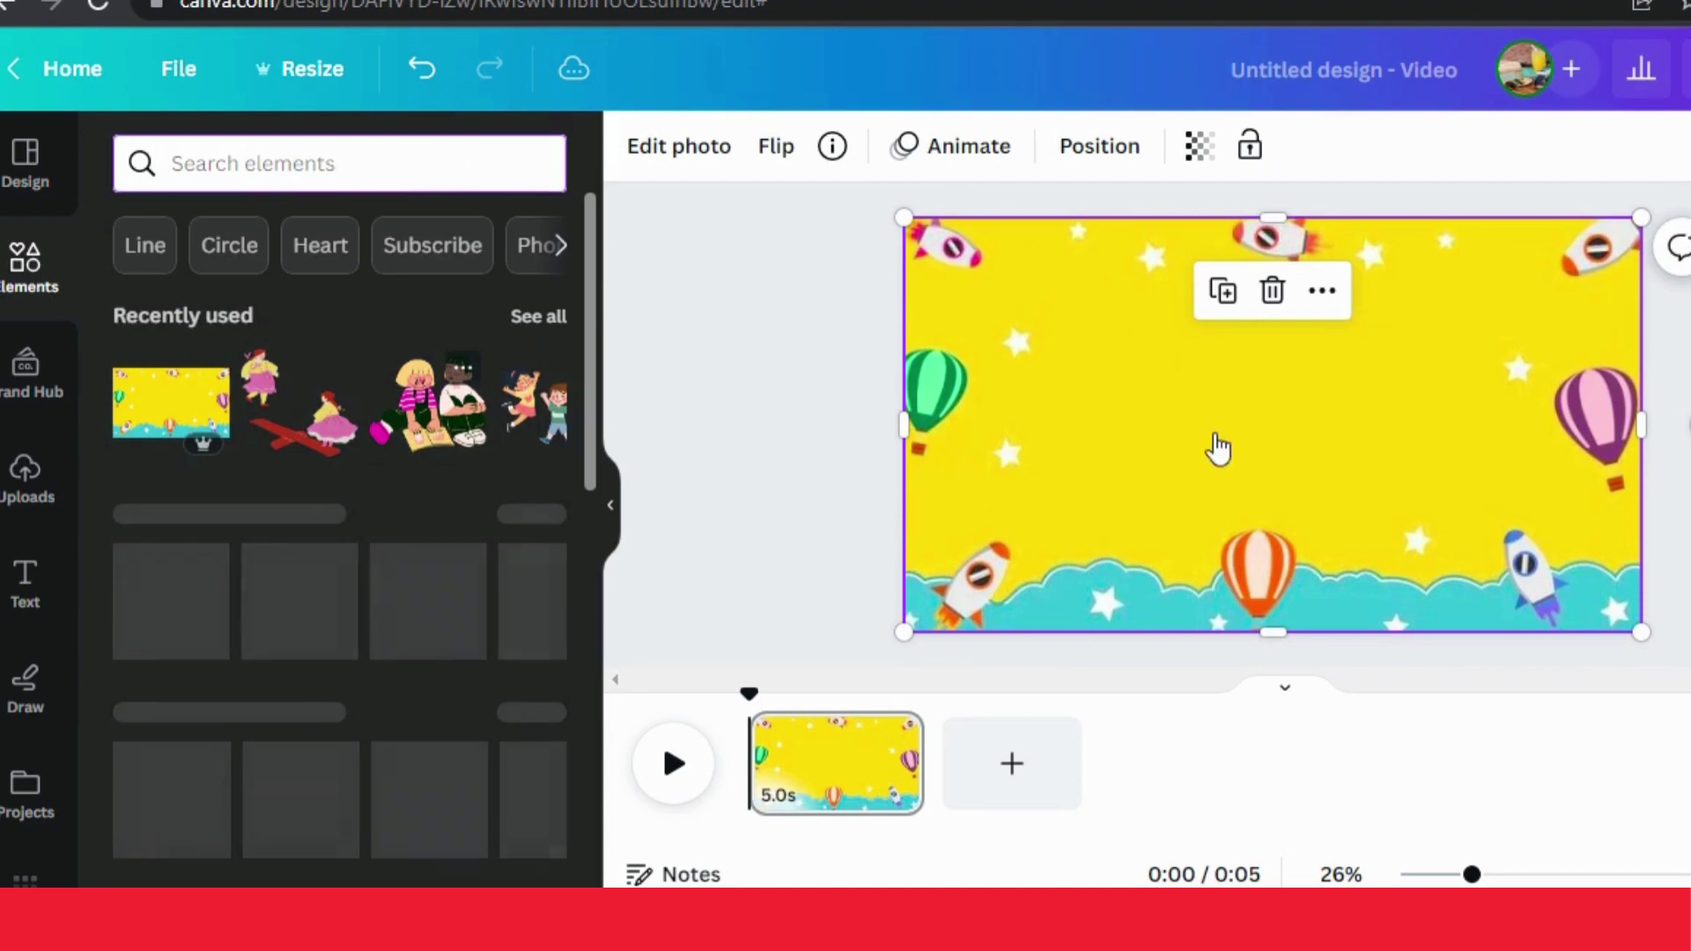
pyautogui.click(429, 405)
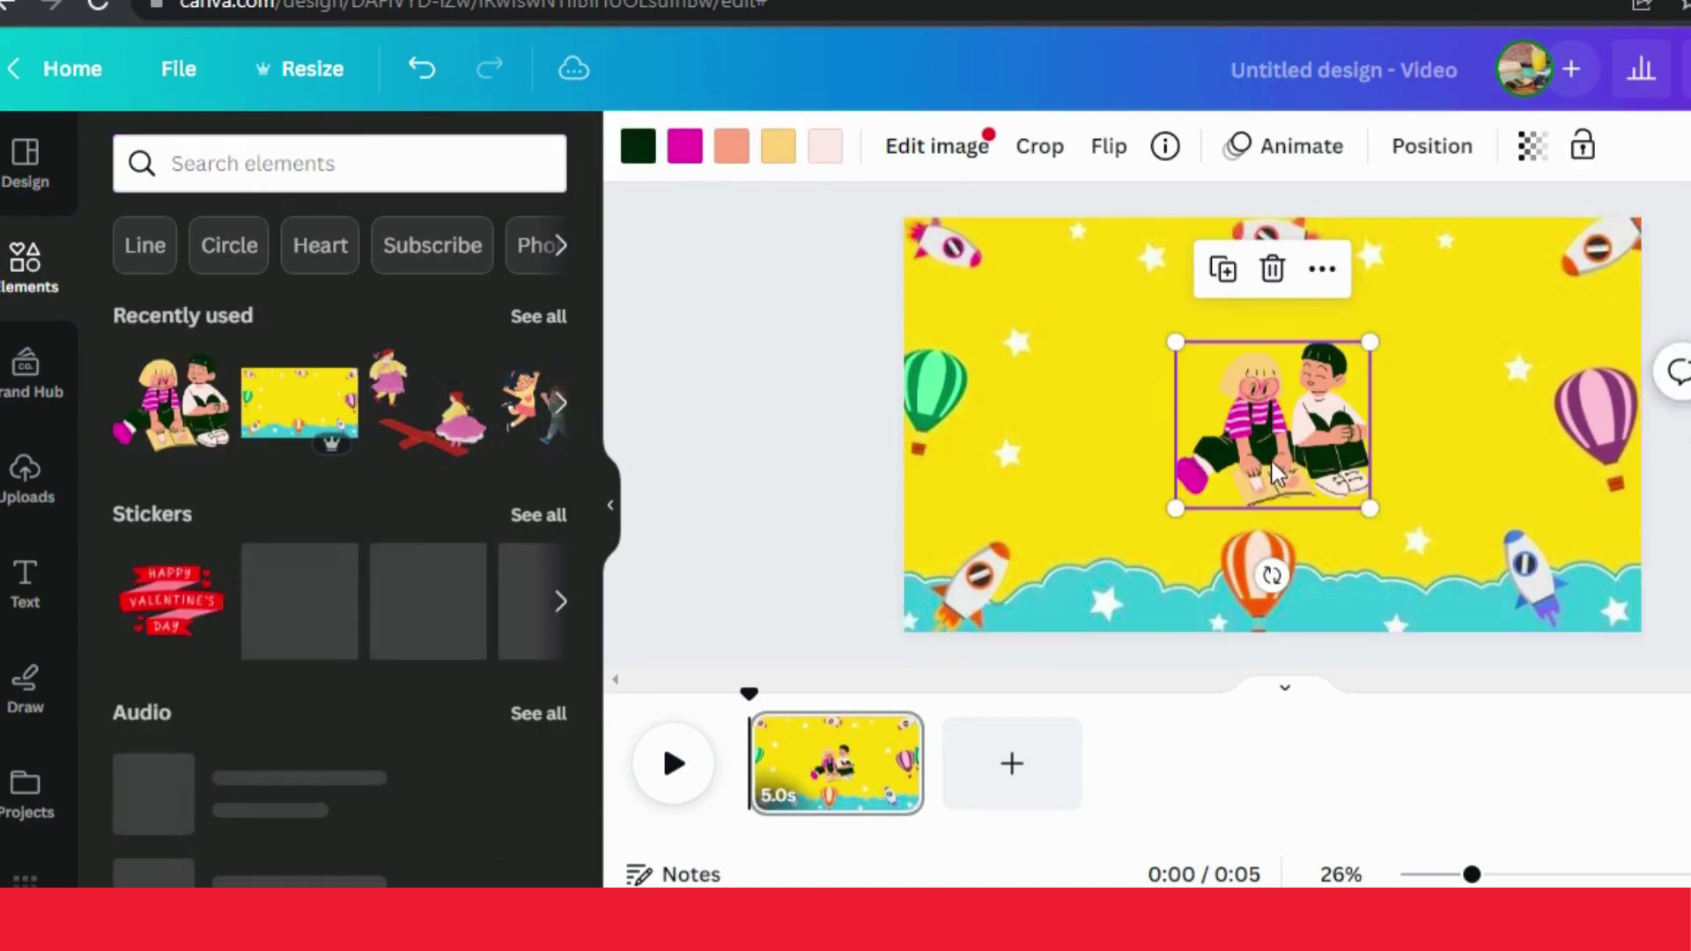
pyautogui.moveTo(1268, 445); pyautogui.dragTo(1256, 395)
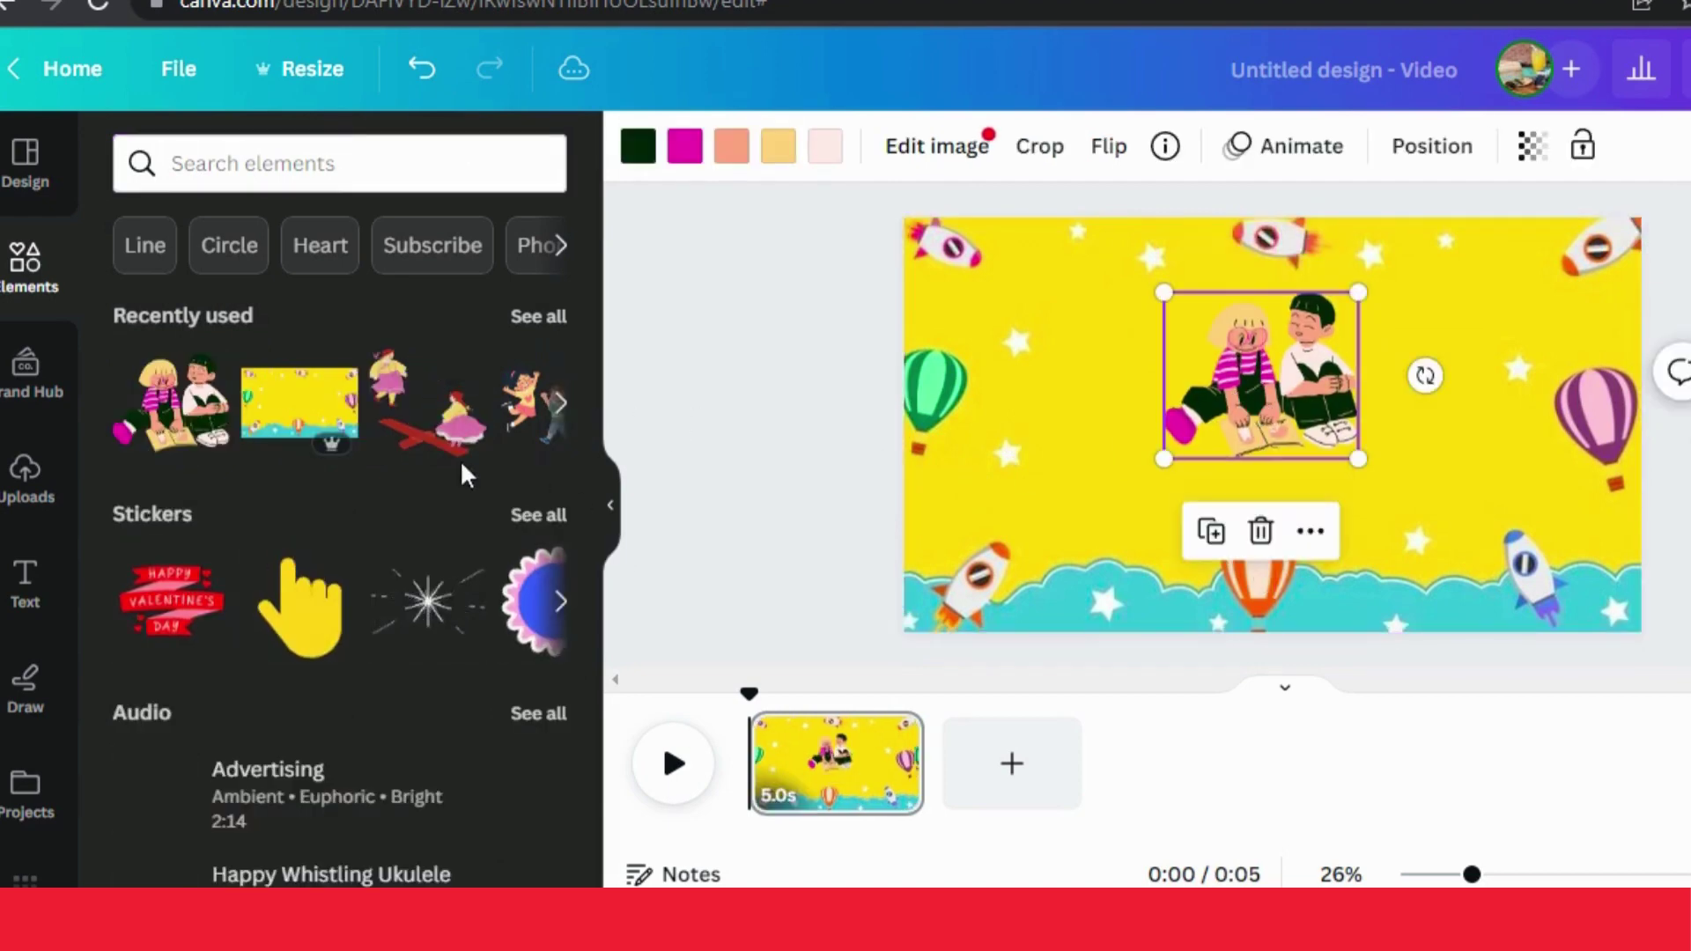
# Step: Add the dancing girl at the page's lower left and a small waving boy in a yellow shirt at its lower right
pyautogui.click(559, 407)
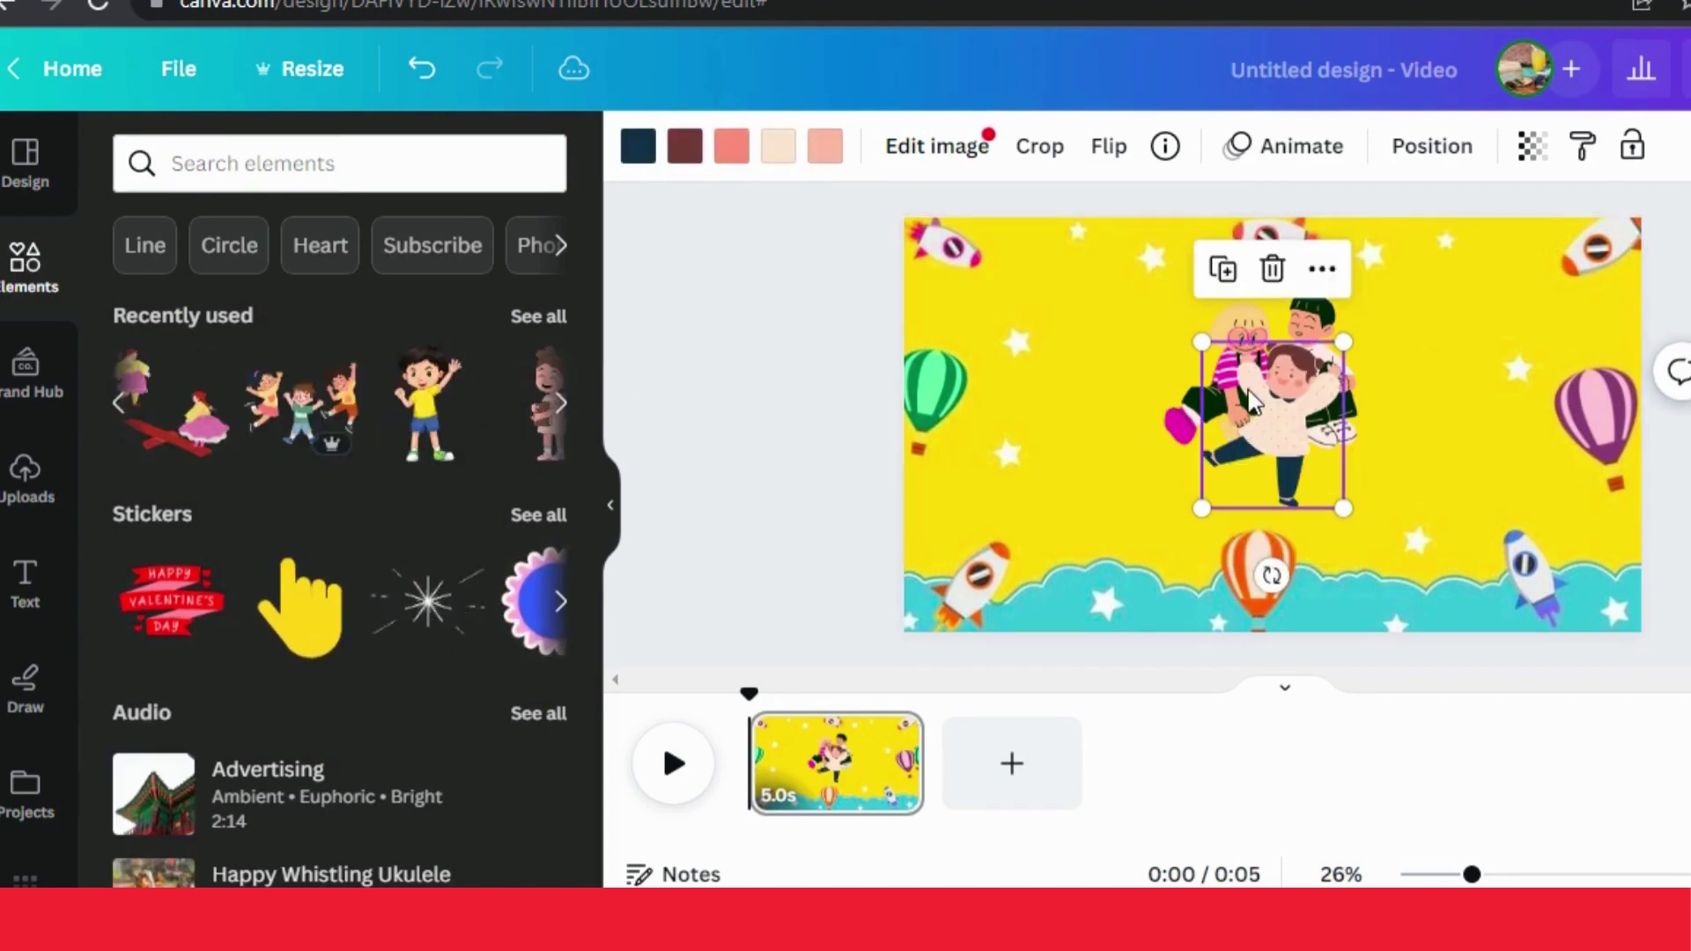
pyautogui.moveTo(1216, 440); pyautogui.dragTo(1025, 511)
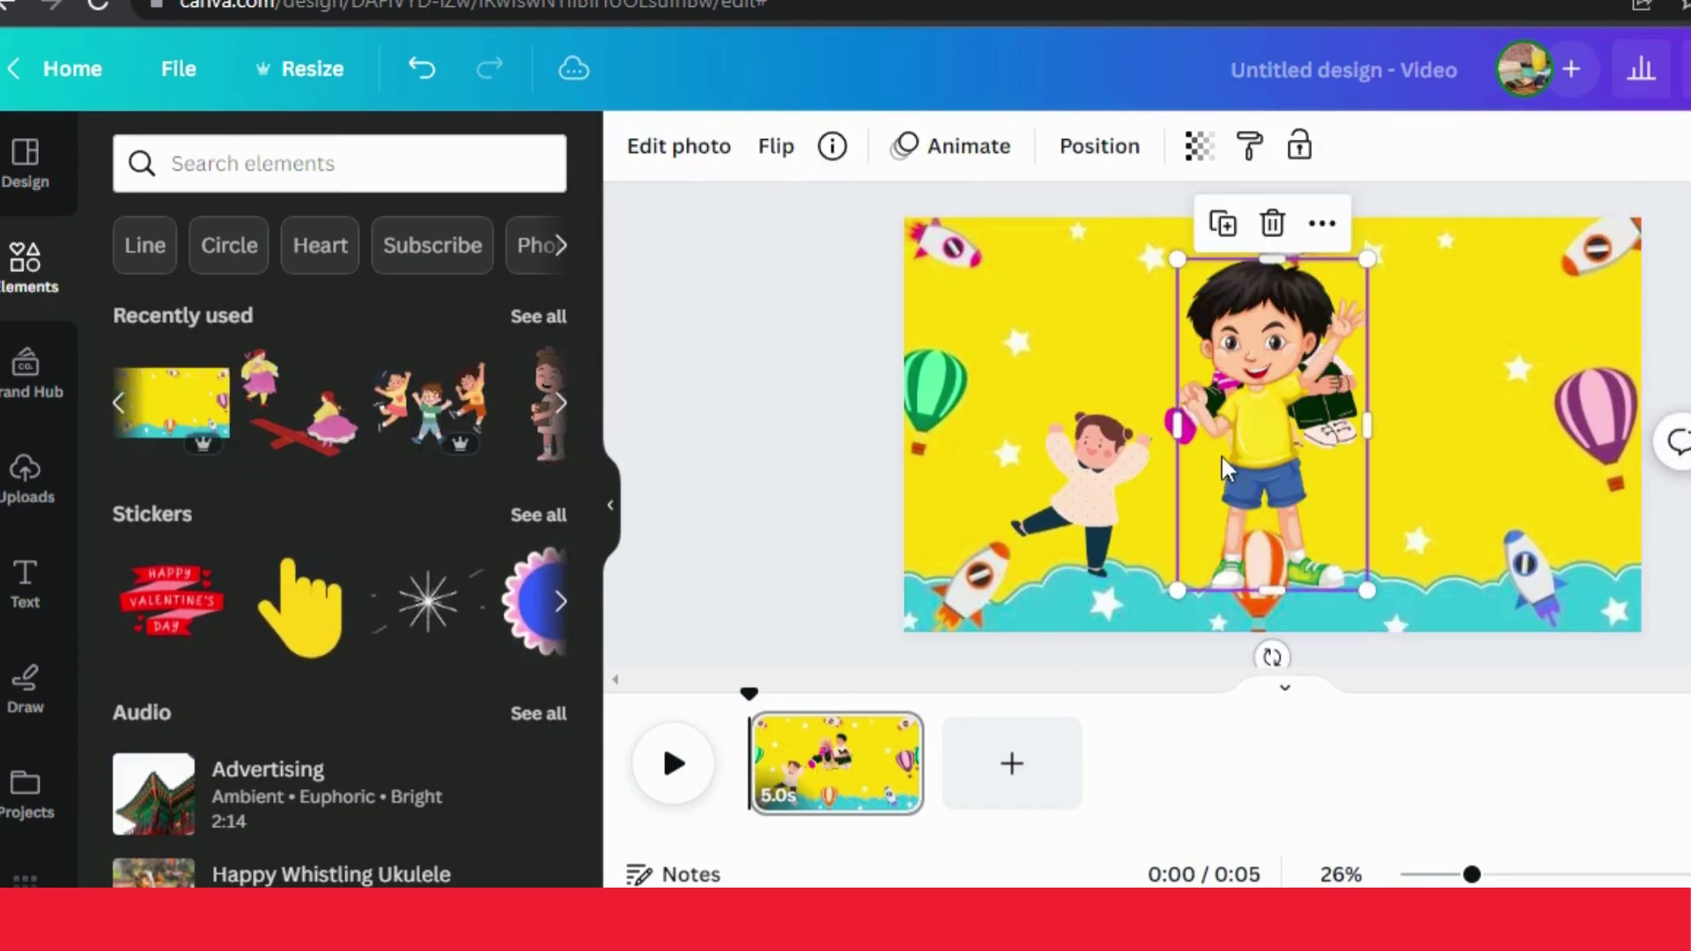
pyautogui.moveTo(1313, 518); pyautogui.dragTo(1439, 500)
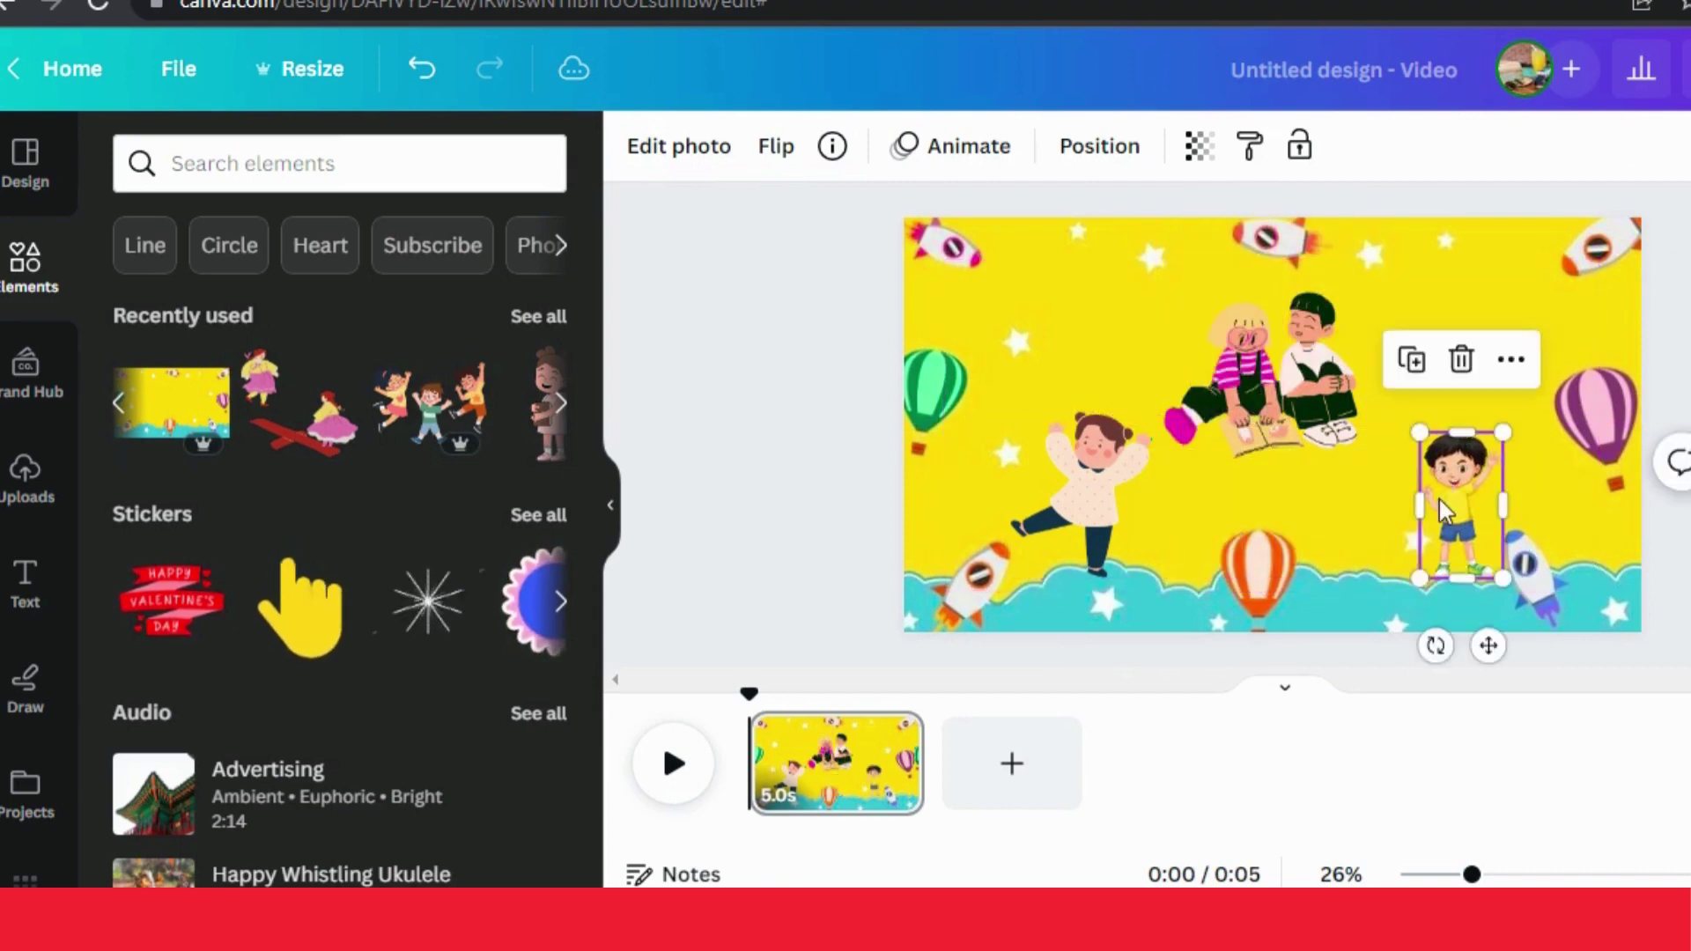
# Step: Create a custom animation path that moves the dancing girl out past the page's left edge
pyautogui.click(927, 299)
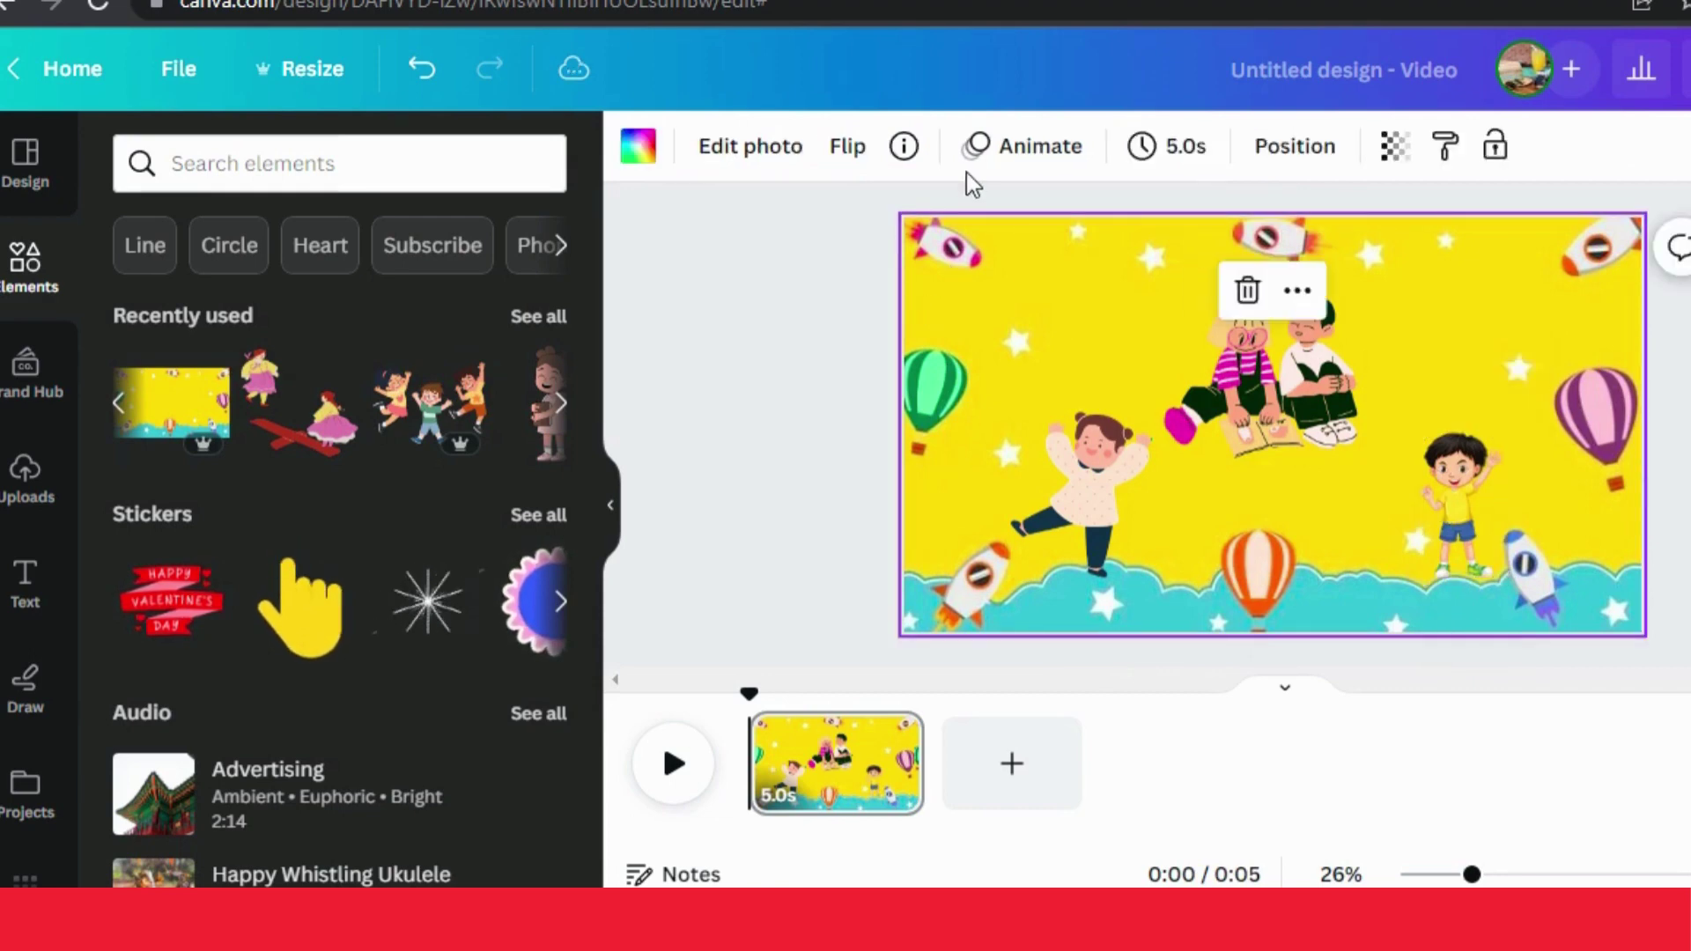
pyautogui.click(1017, 159)
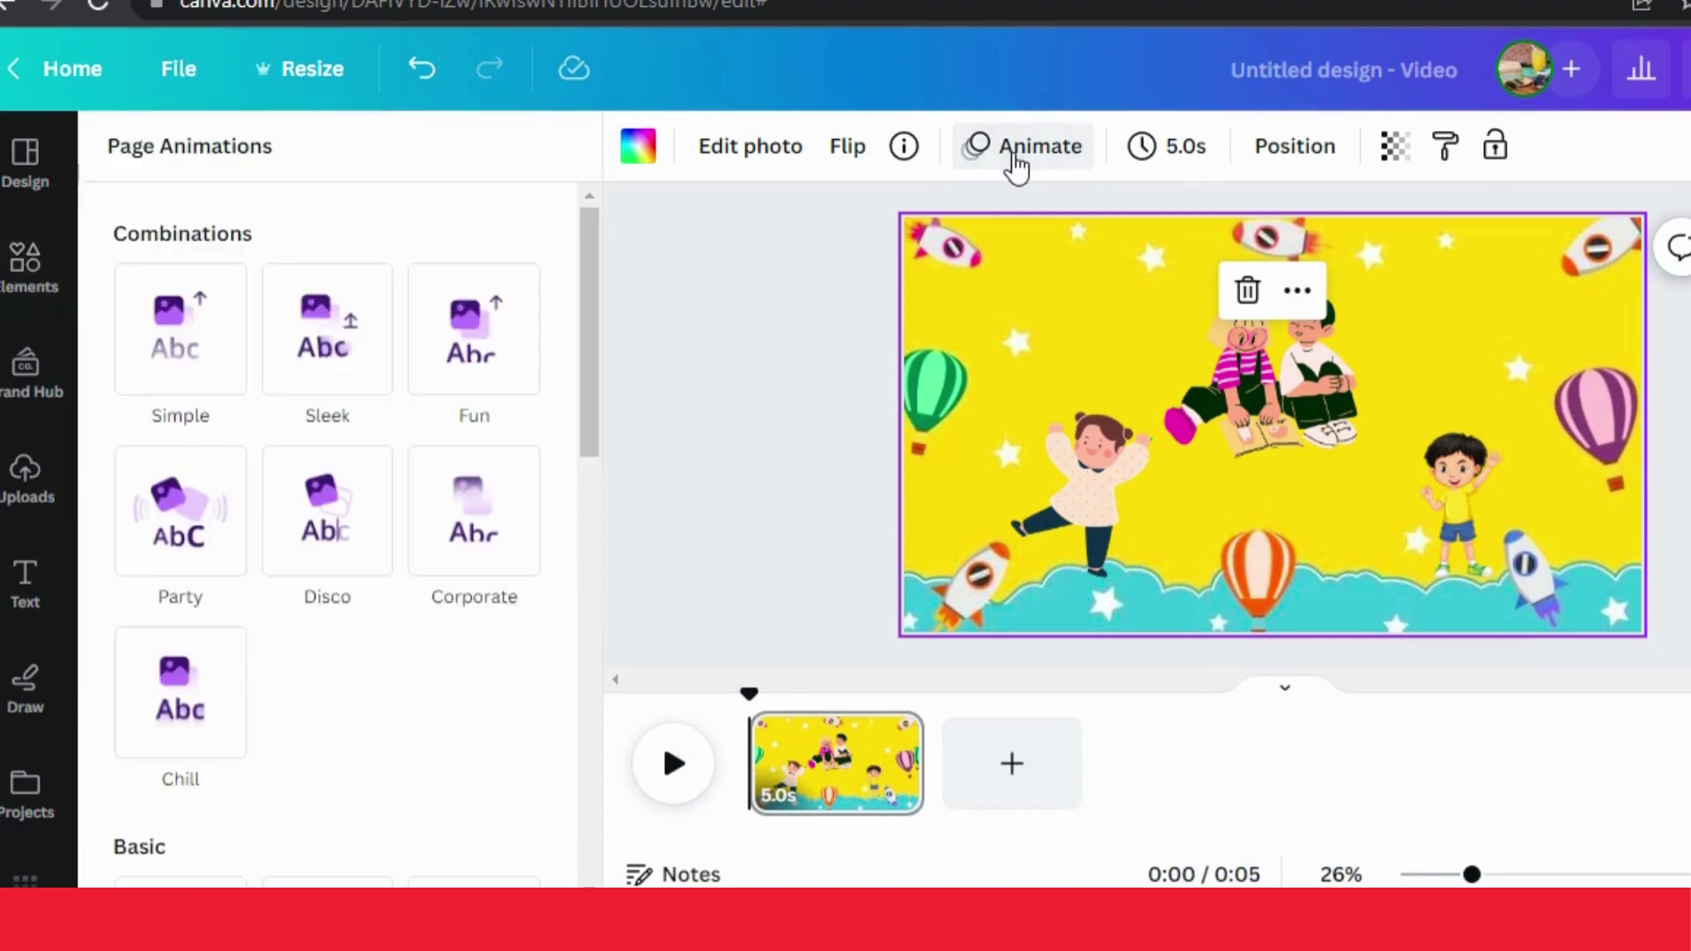
pyautogui.click(1124, 466)
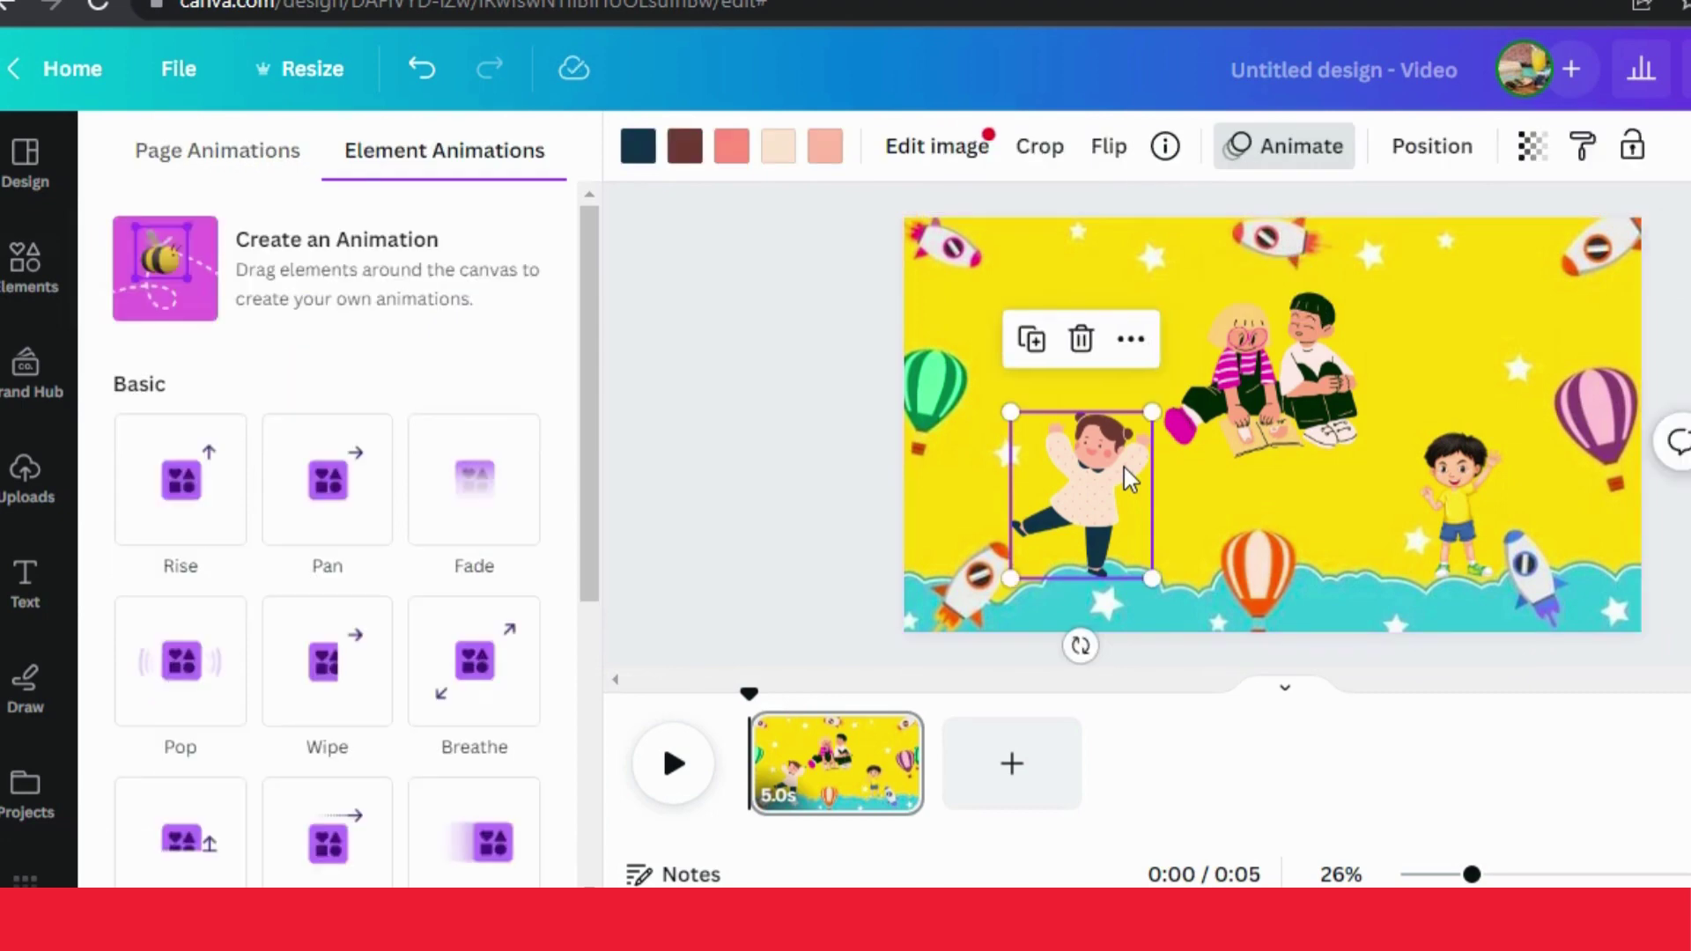
pyautogui.click(191, 302)
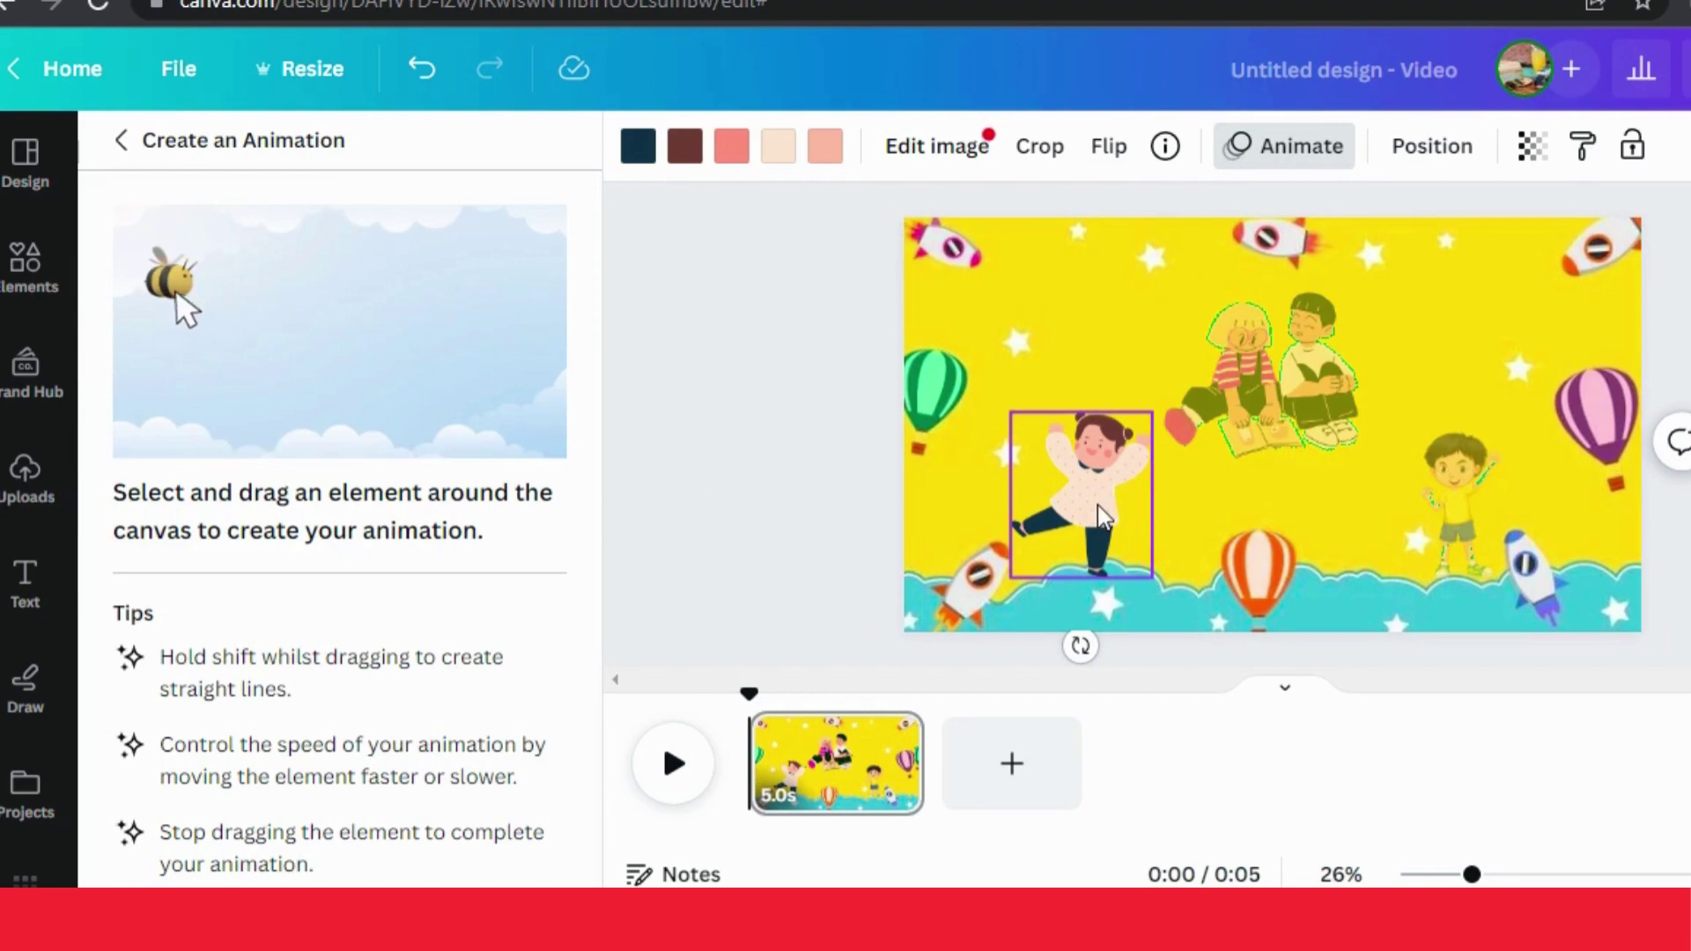
pyautogui.moveTo(1102, 516)
pyautogui.mouseDown()
pyautogui.moveTo(1072, 502)
pyautogui.moveTo(920, 581)
pyautogui.mouseUp()
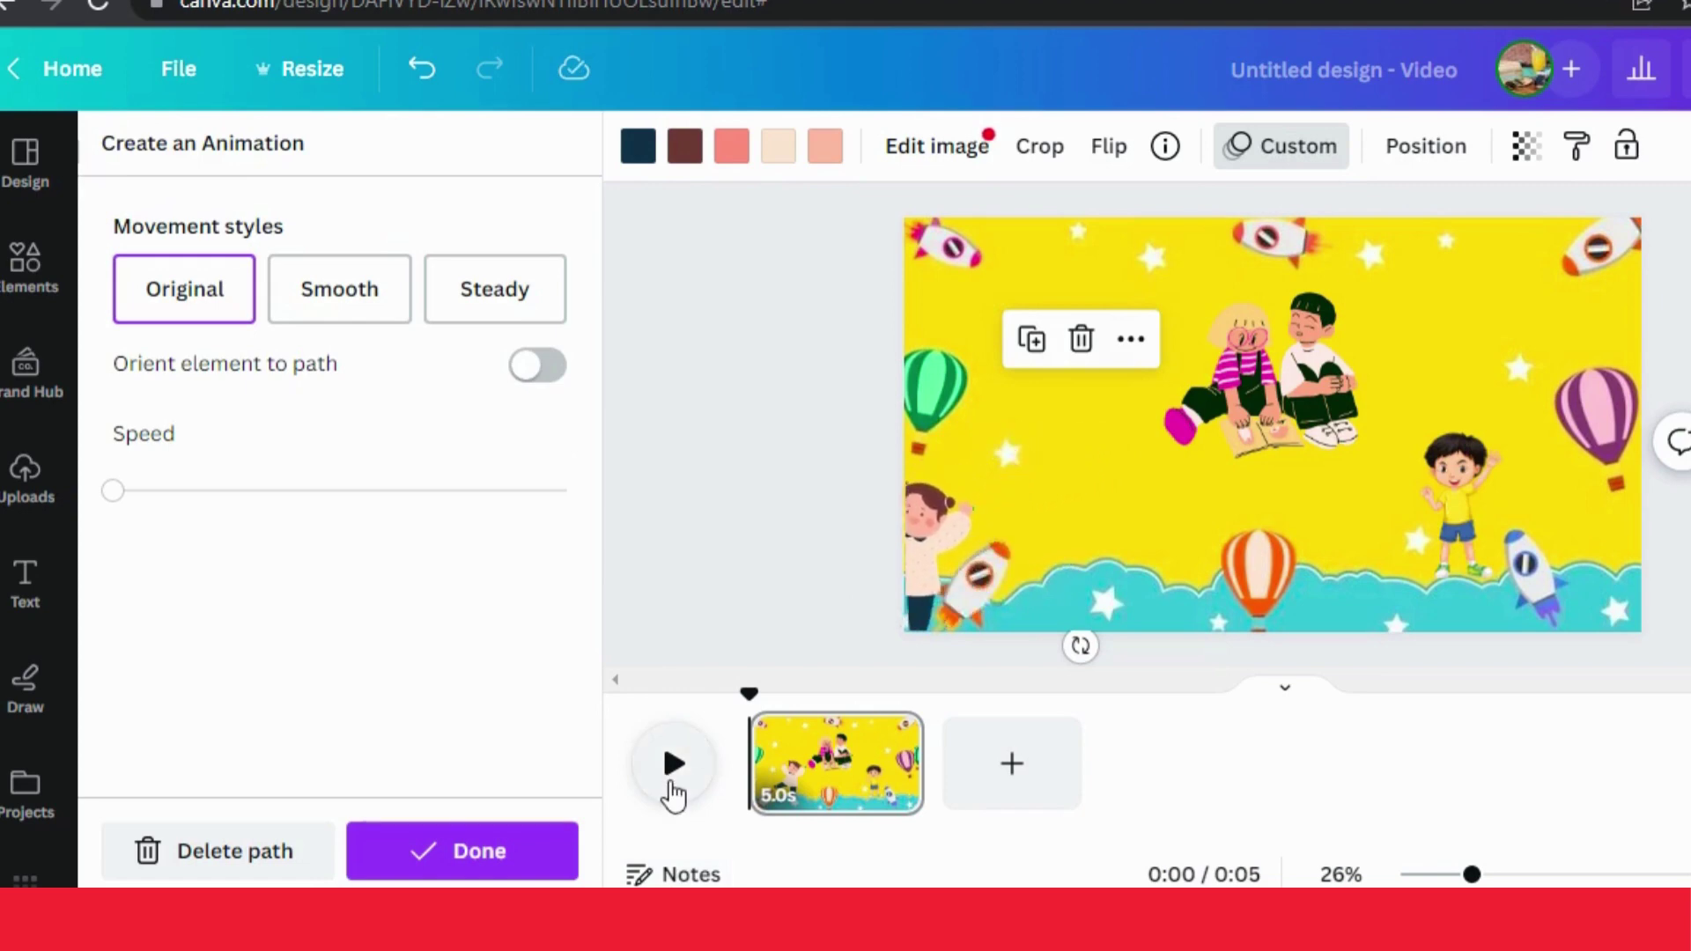
# Step: Create a custom animation path that moves the two reading children up beyond the page's top edge, and finish it
pyautogui.click(1287, 400)
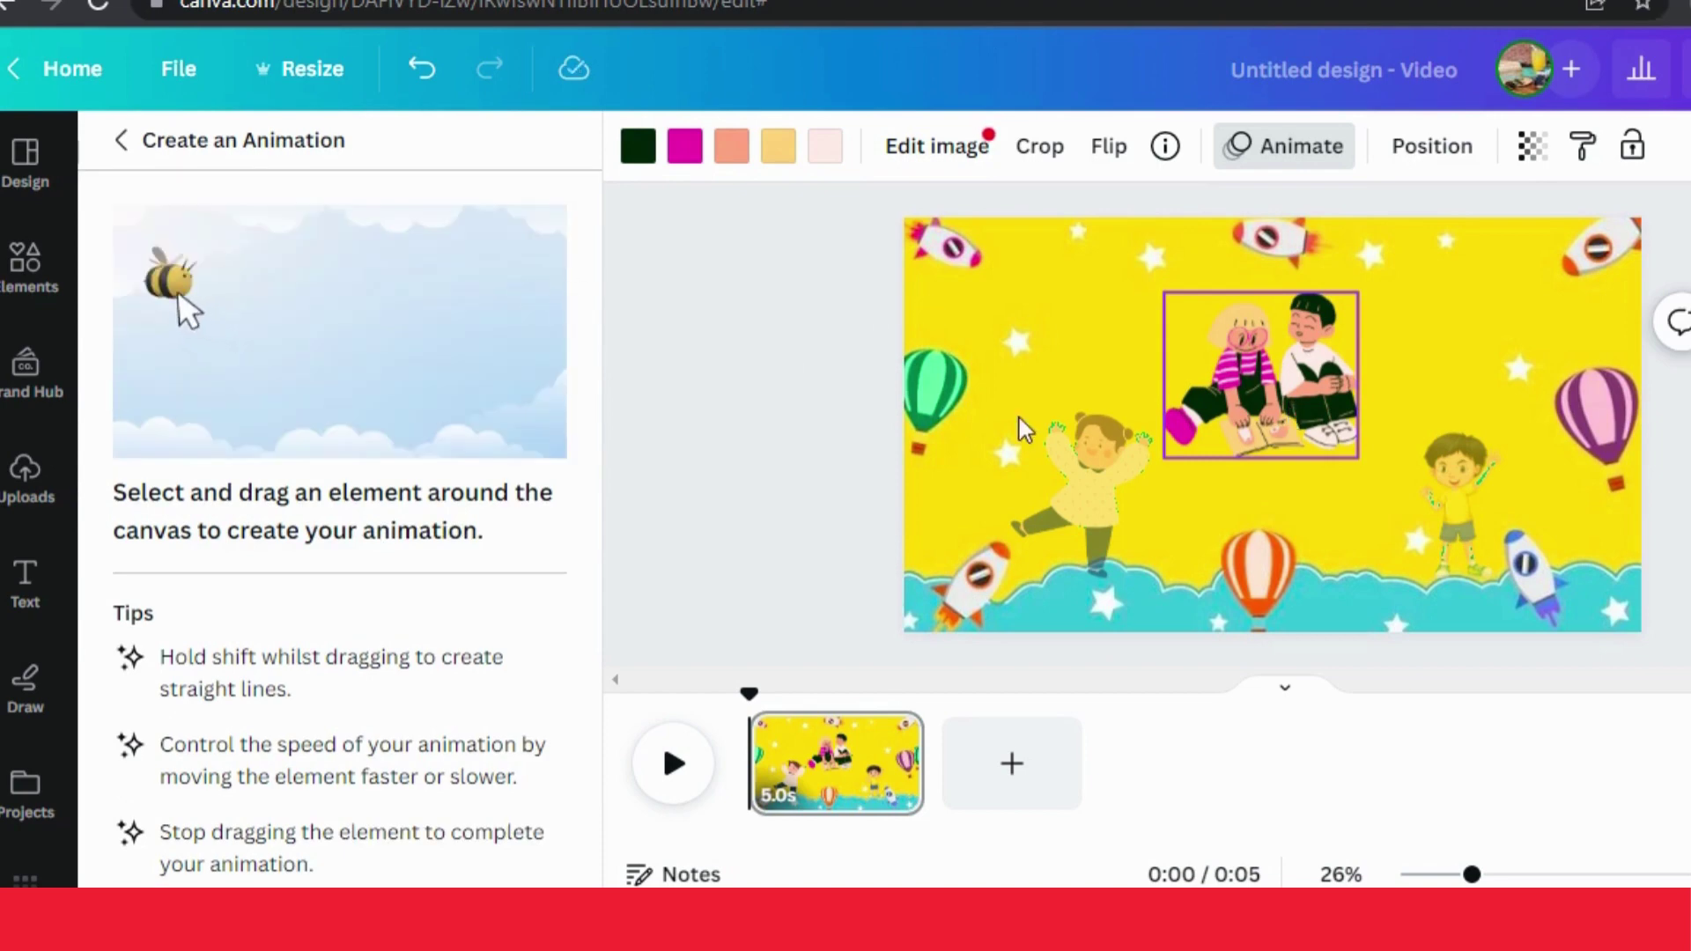
pyautogui.moveTo(1301, 404); pyautogui.dragTo(1287, 152)
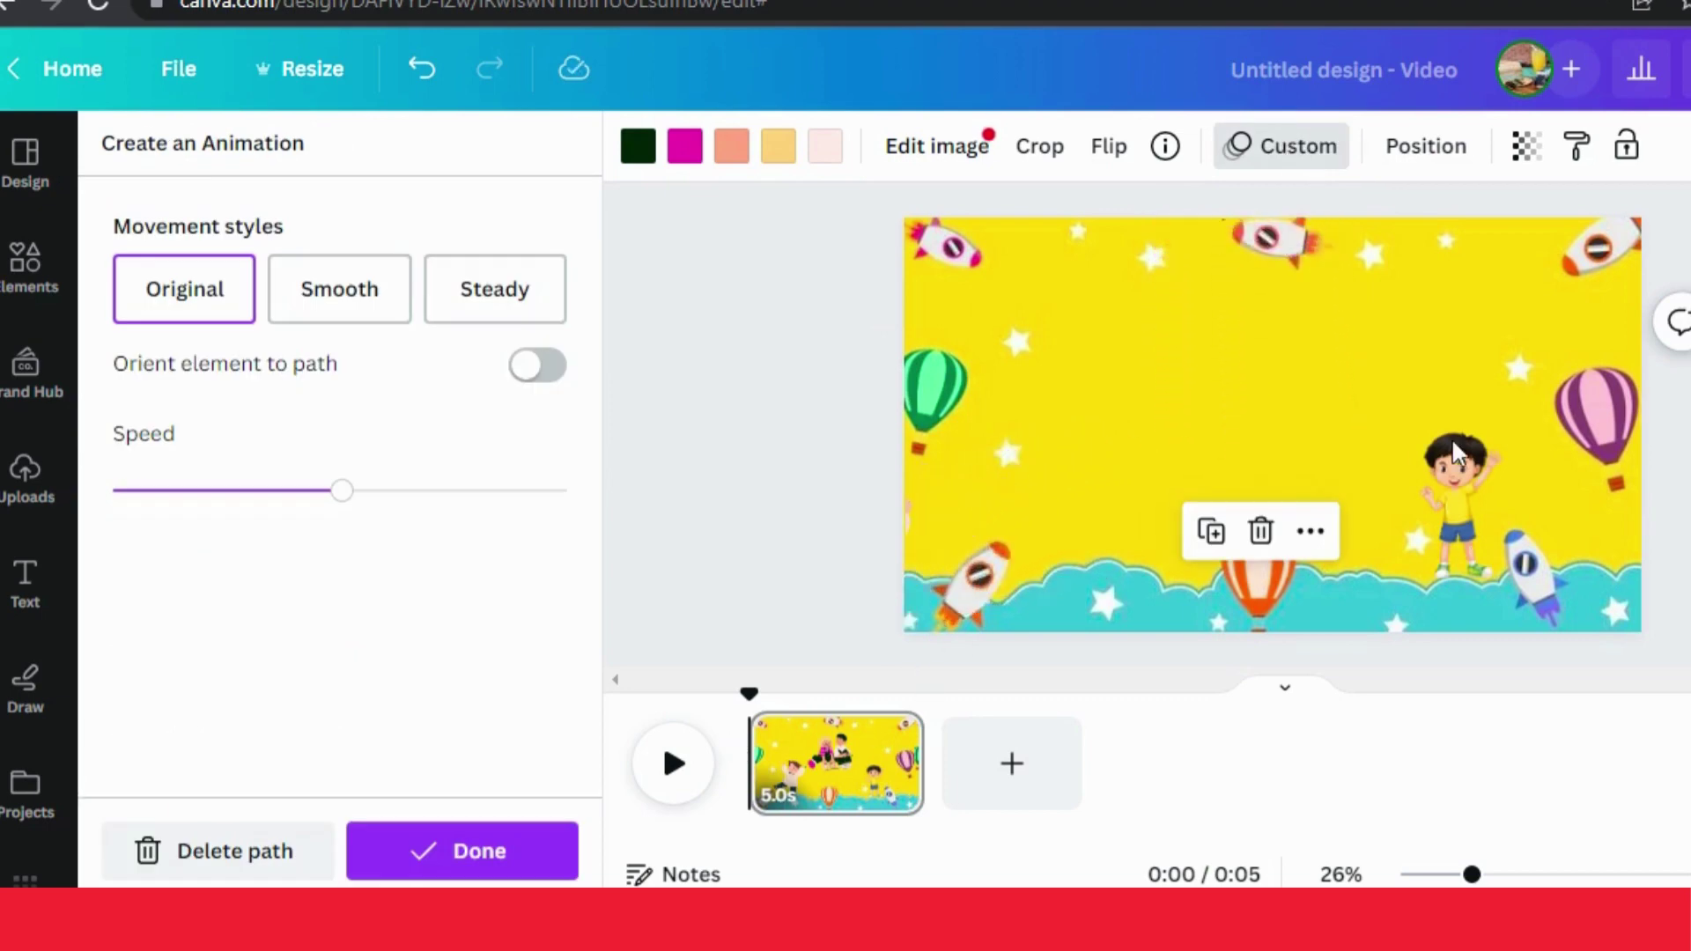
pyautogui.click(526, 863)
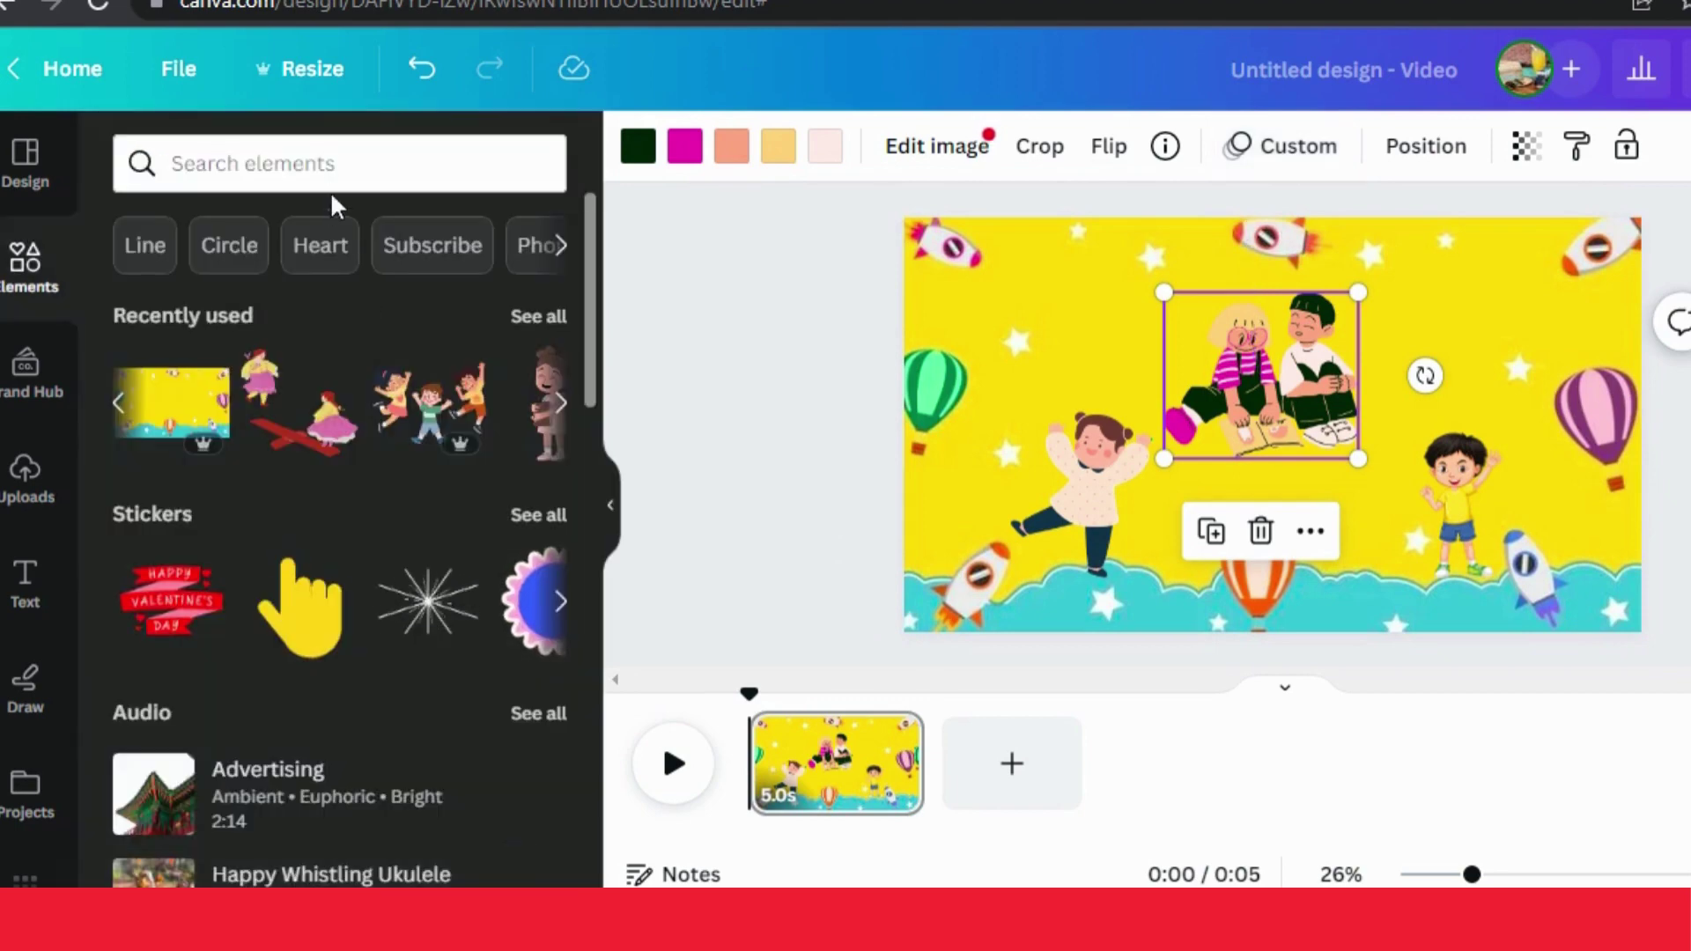
# Step: Search the elements for "car" and limit the results to graphics
pyautogui.click(322, 164)
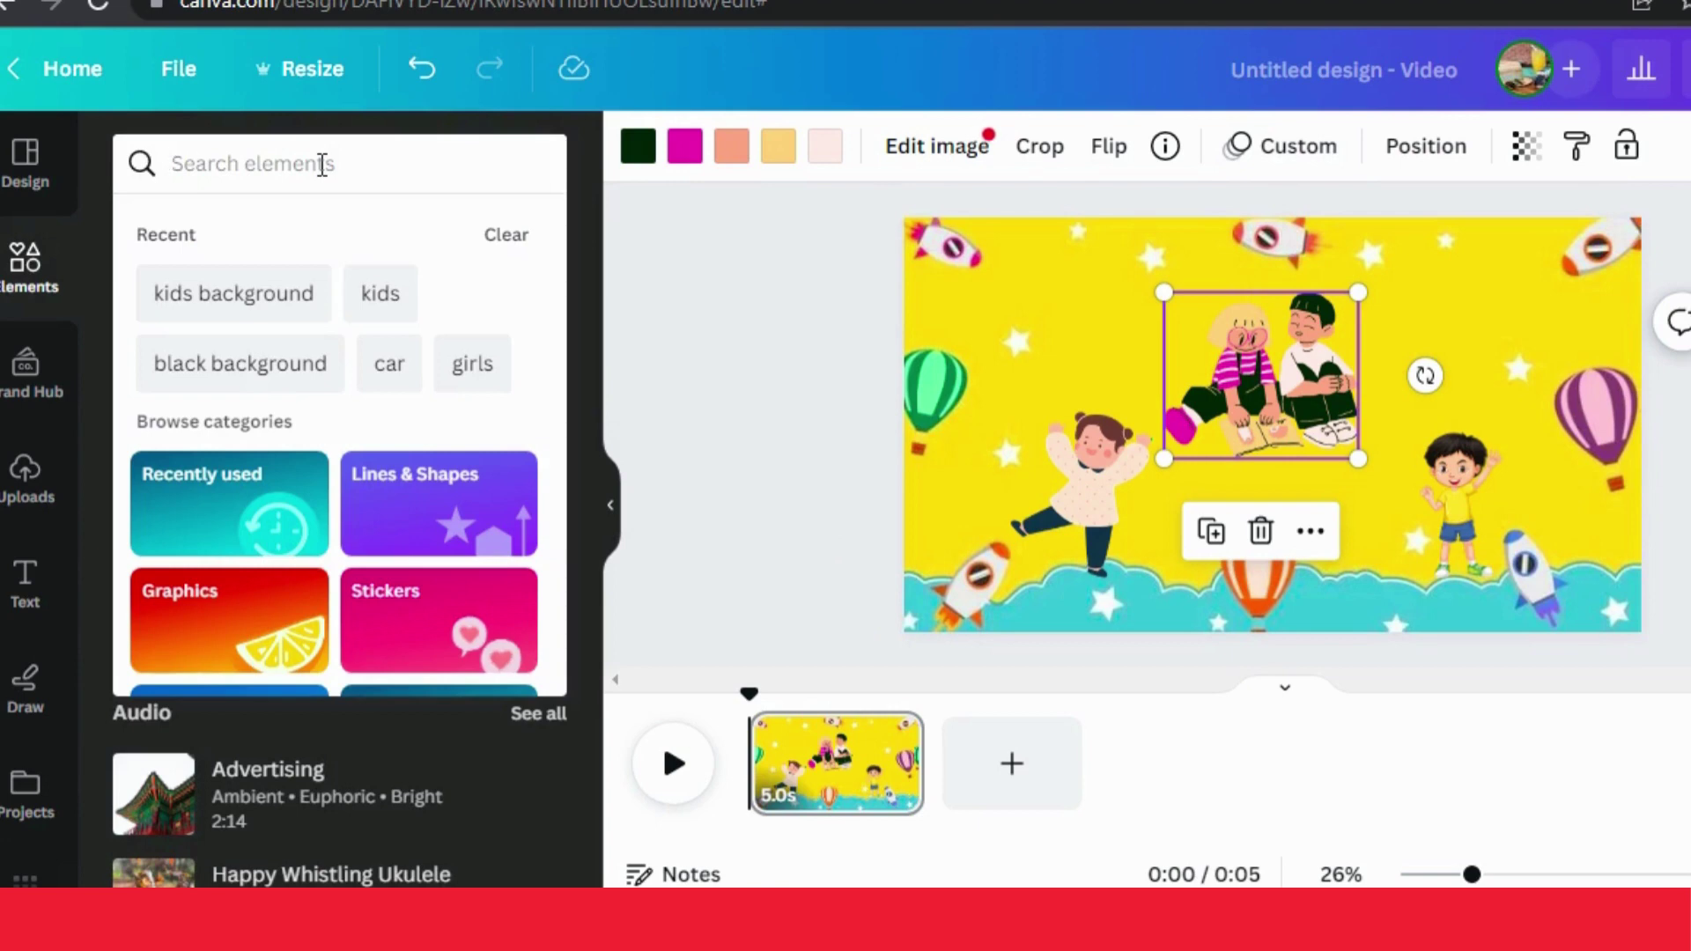
pyautogui.write('car')
pyautogui.press('Return')
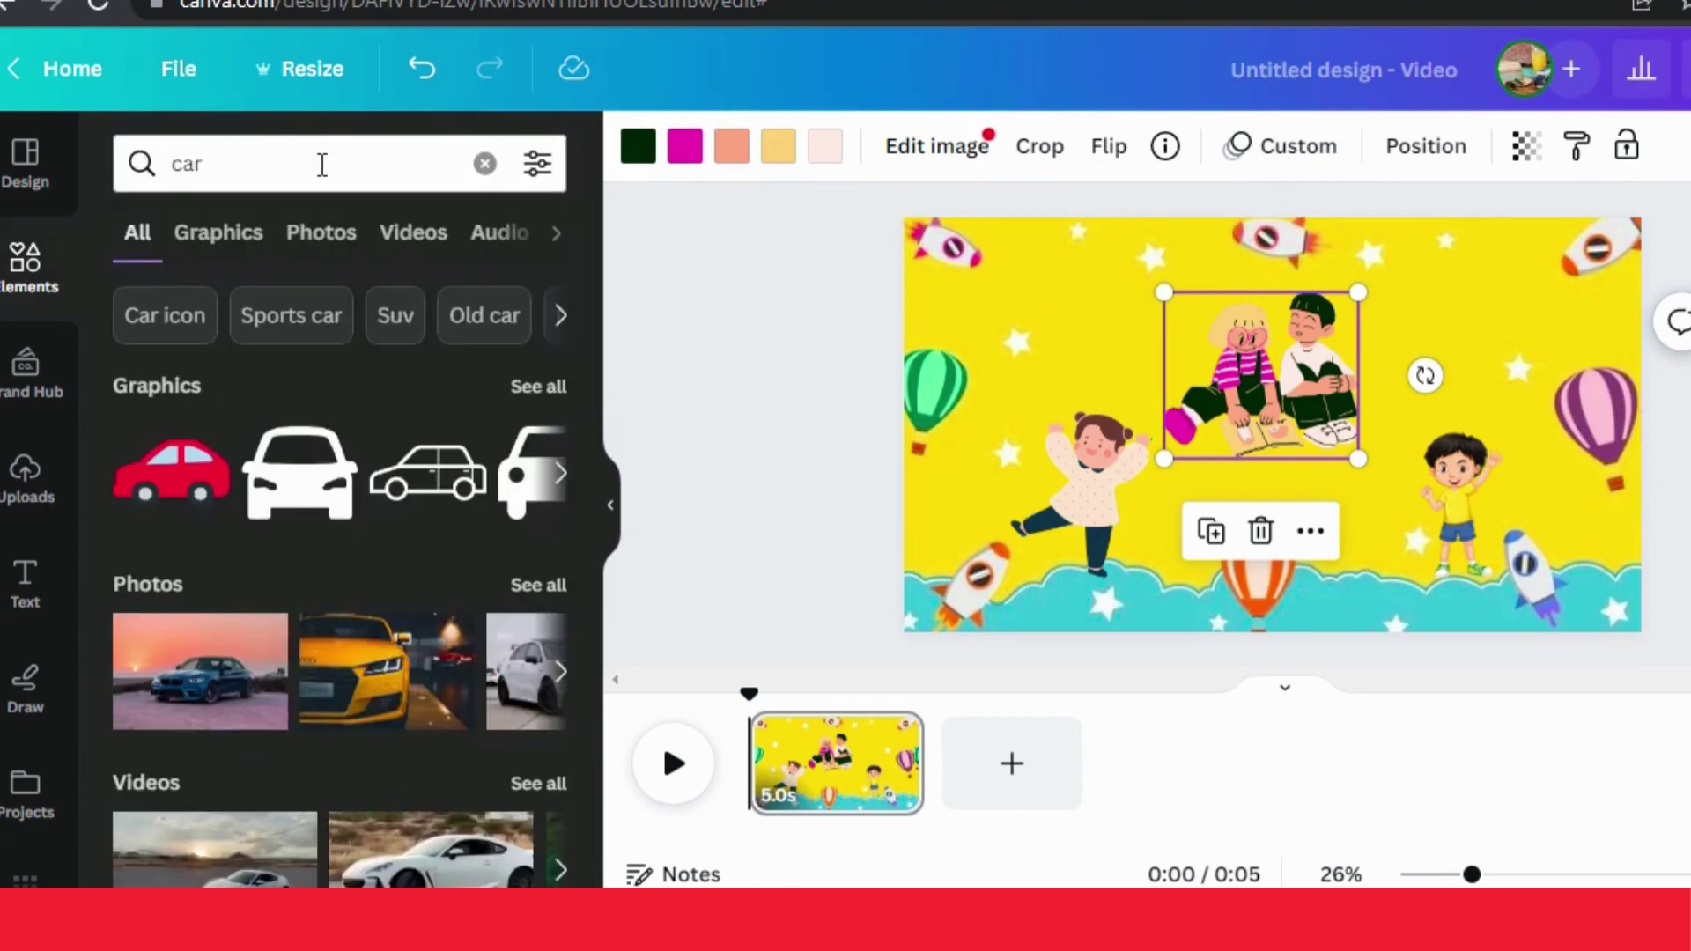
pyautogui.click(260, 251)
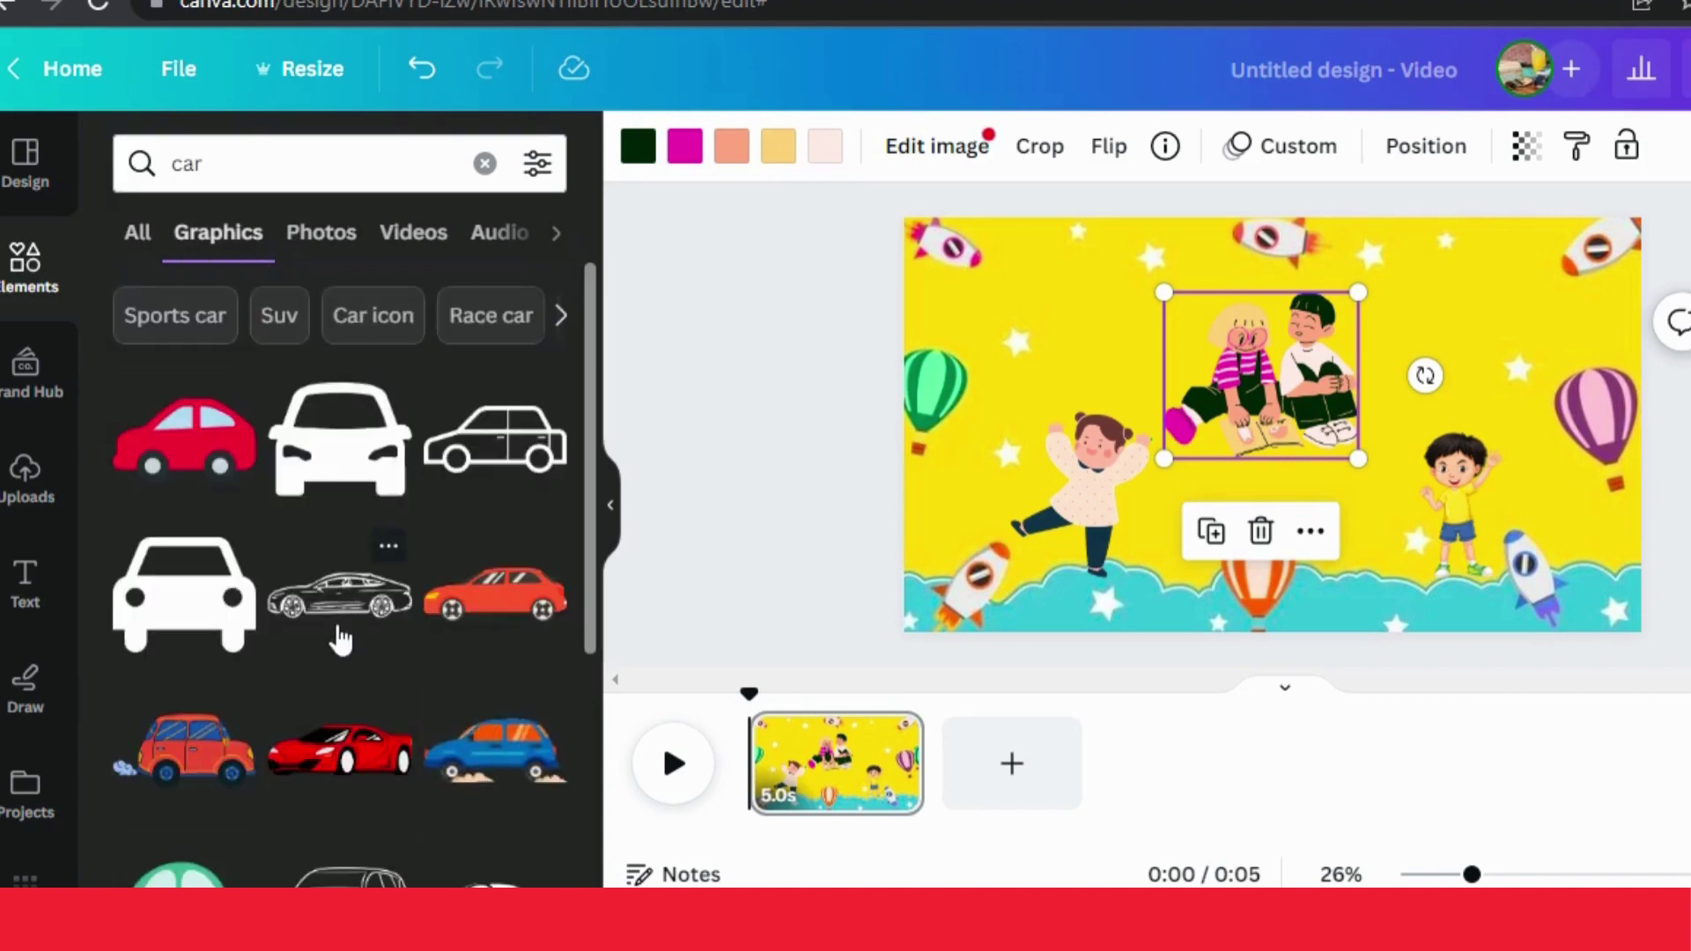
# Step: Add the animated blue car with orange windows, shrink it and place it at the page's lower-right corner
pyautogui.moveTo(490, 751); pyautogui.dragTo(1163, 449)
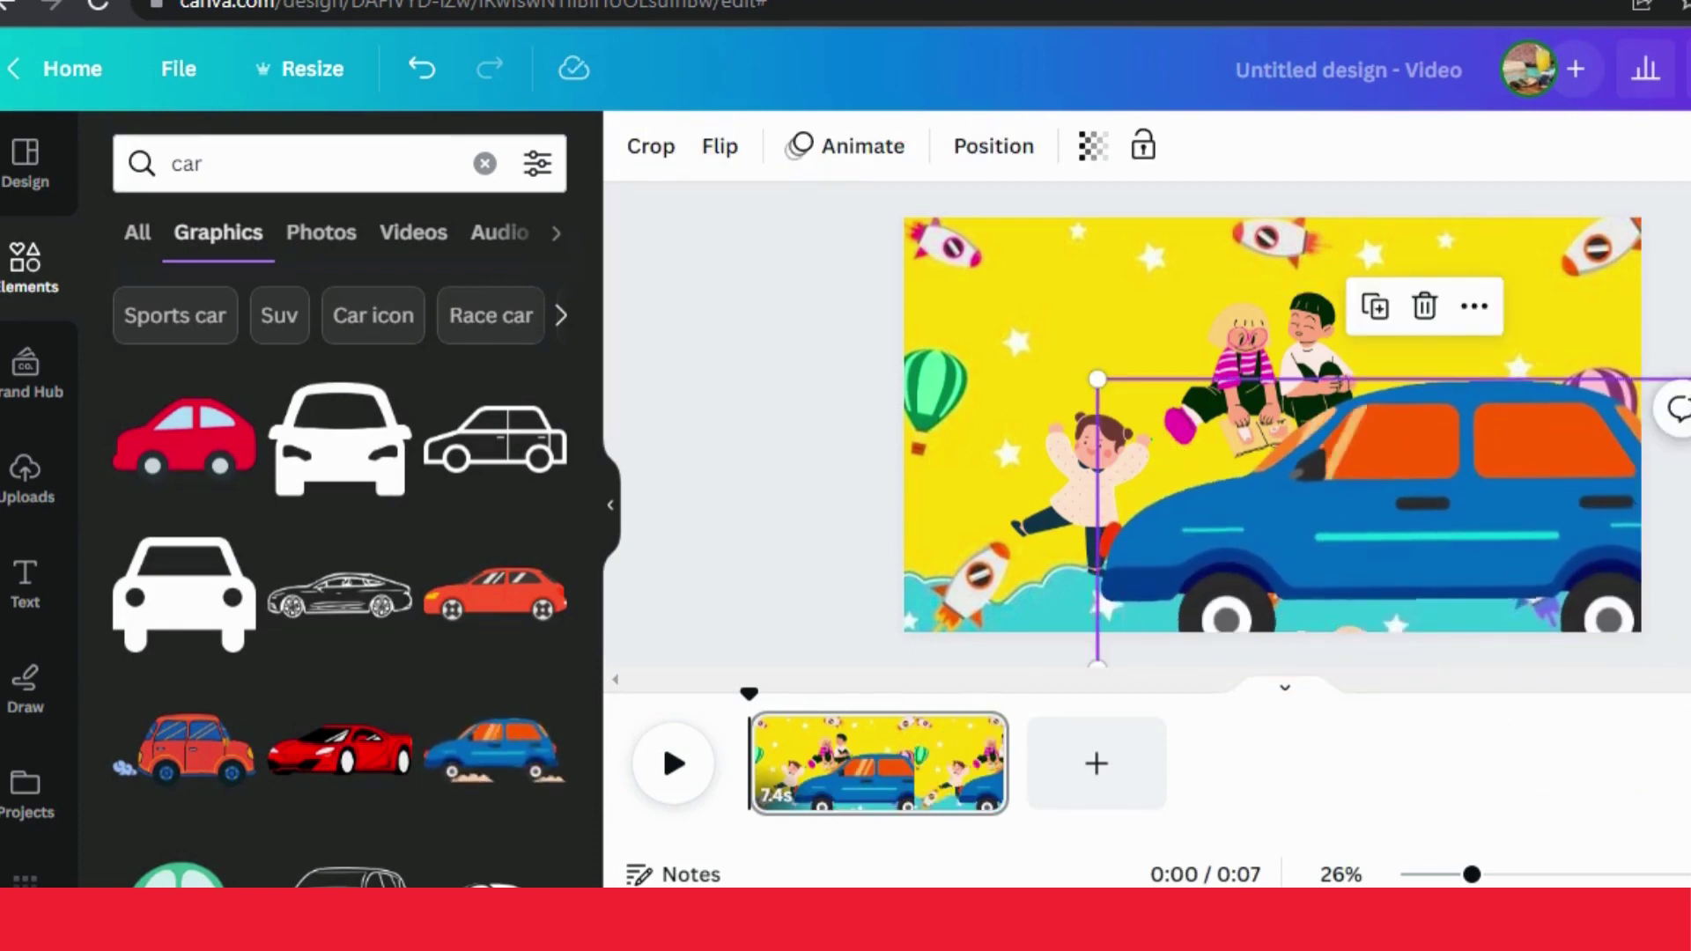
pyautogui.moveTo(1687, 380); pyautogui.dragTo(1498, 542)
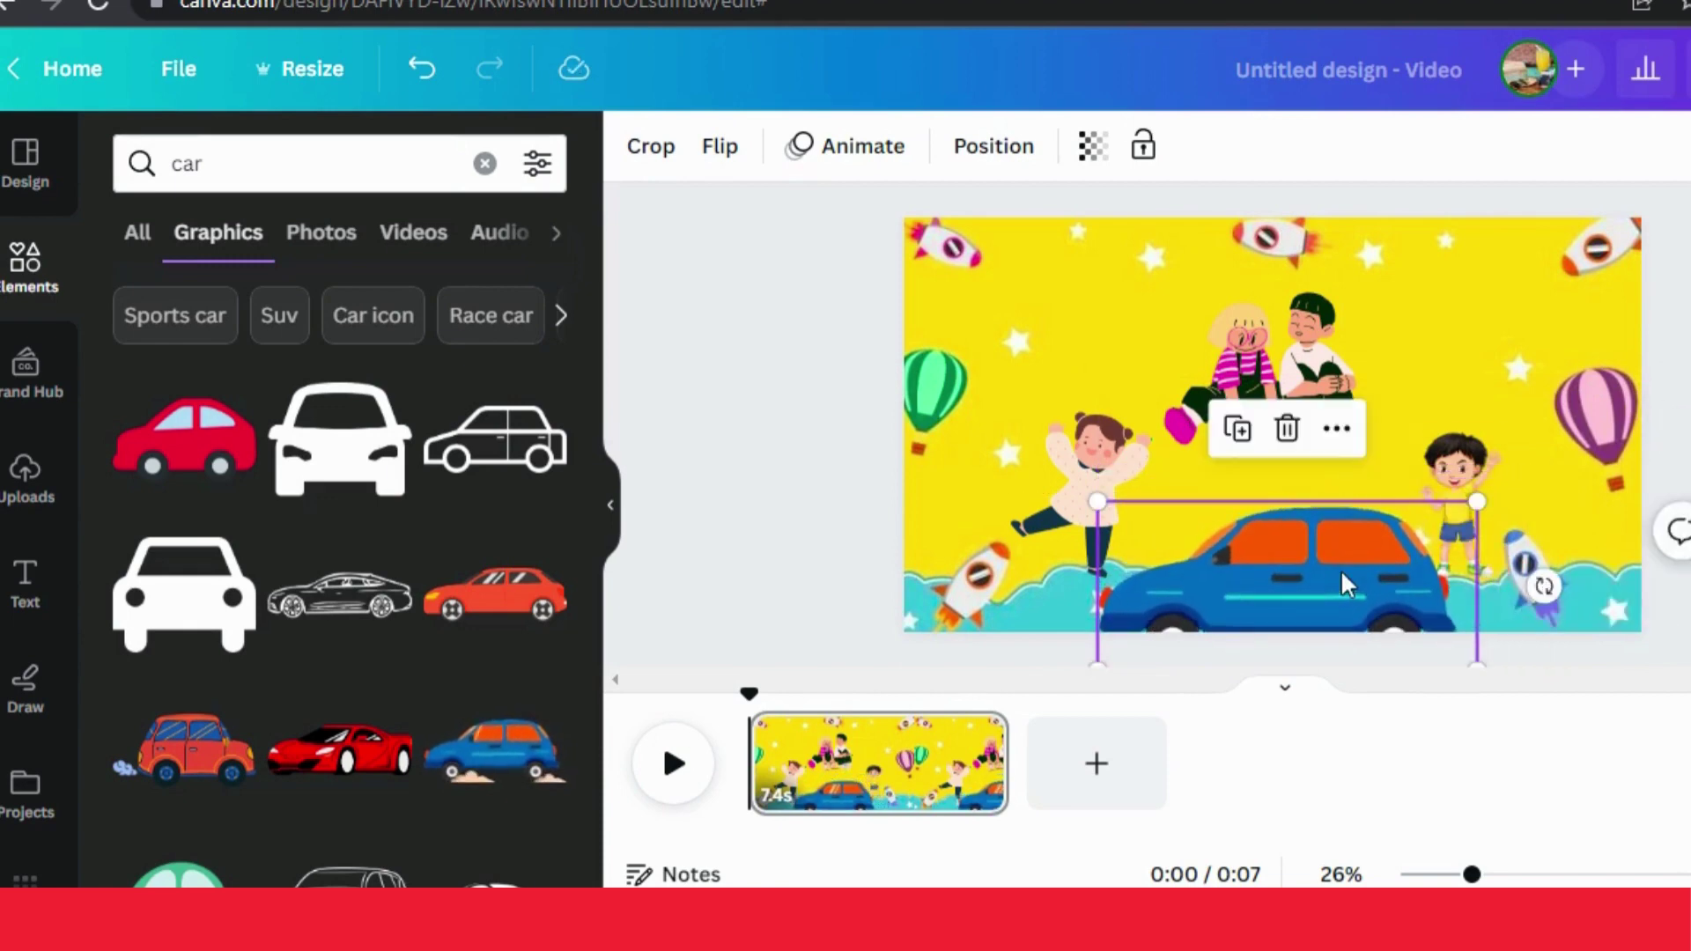
pyautogui.moveTo(1334, 576); pyautogui.dragTo(1528, 521)
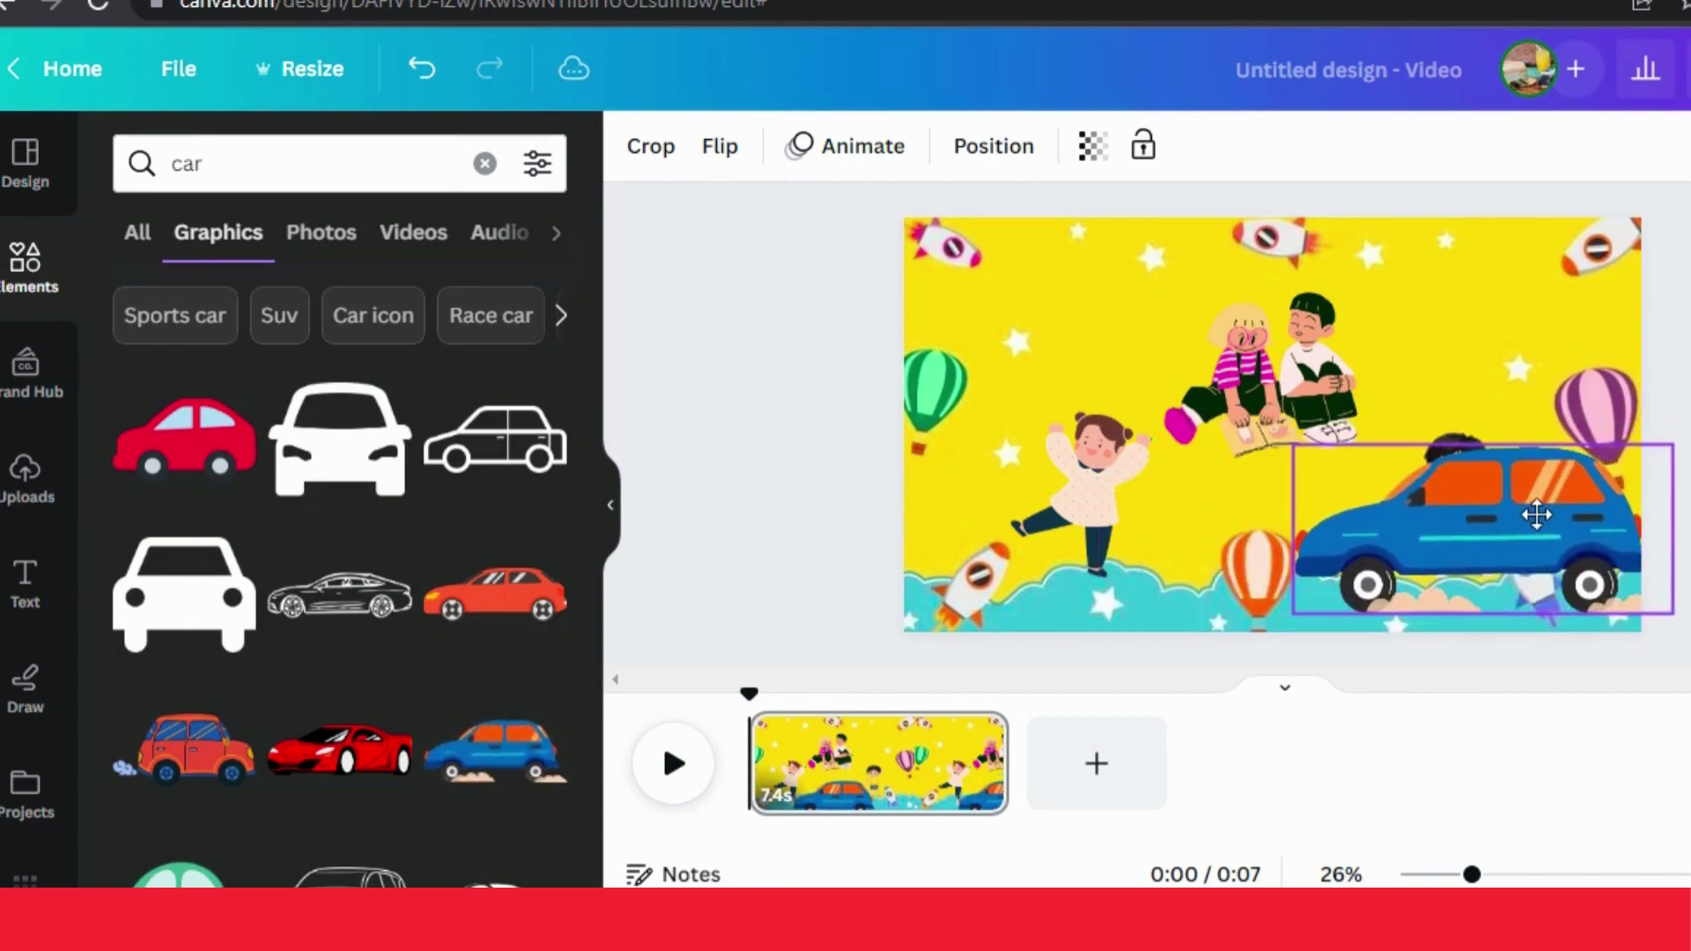
pyautogui.moveTo(1301, 458); pyautogui.dragTo(1424, 572)
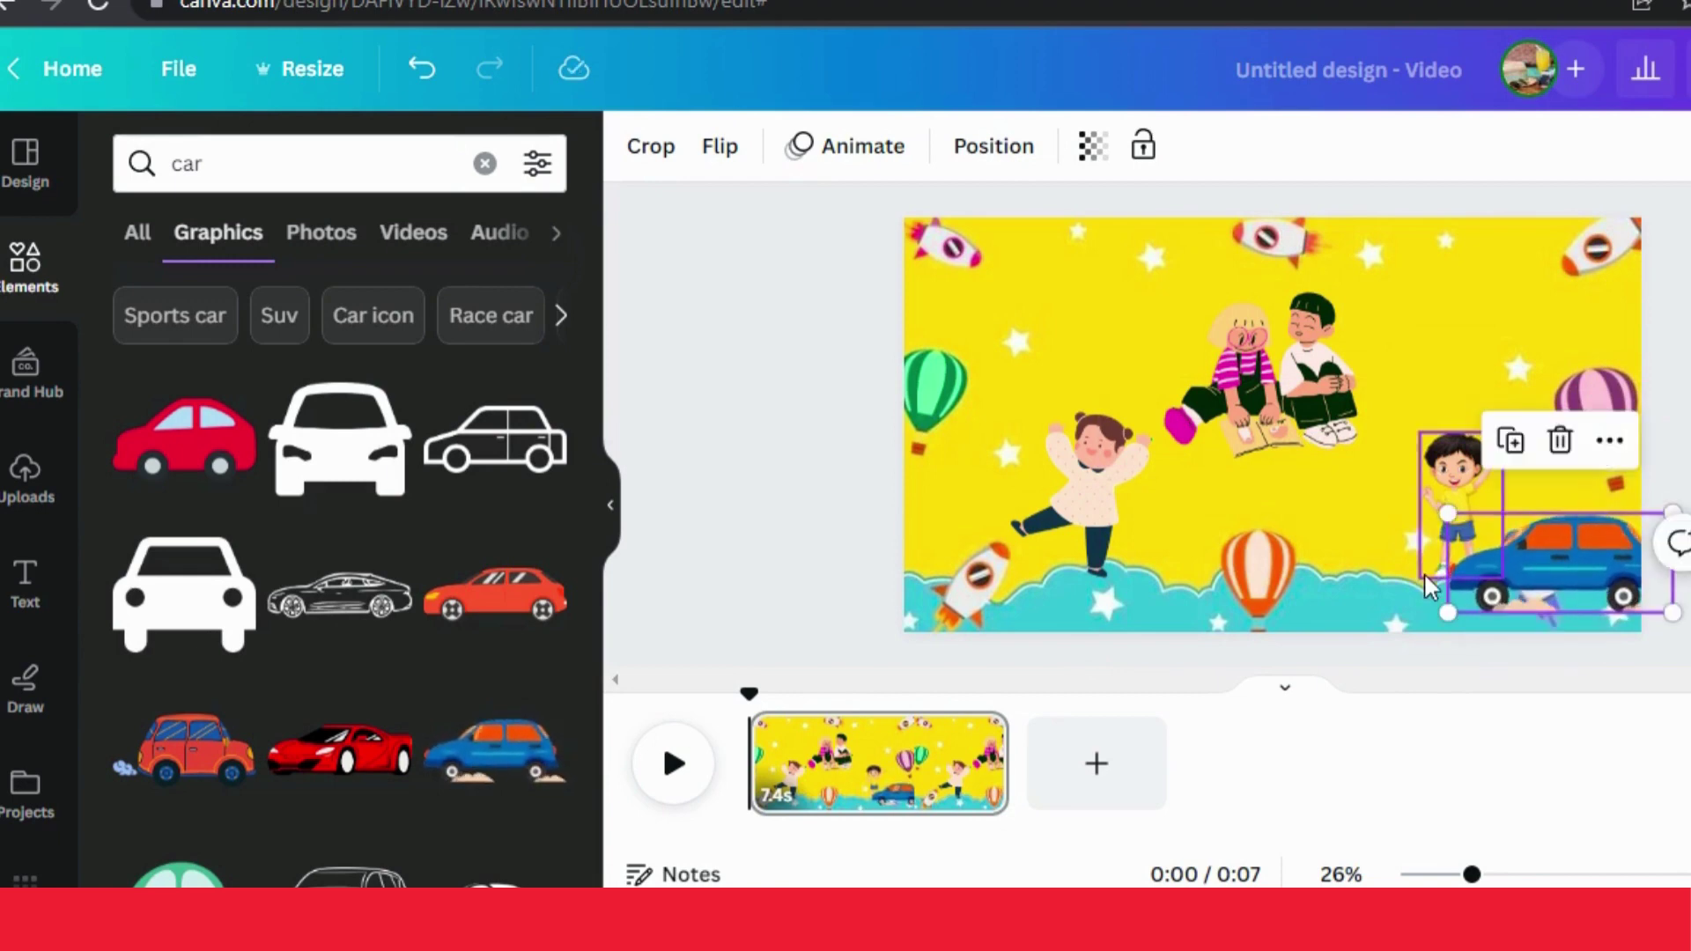
# Step: Shift the blue car partly off the page's right edge, animate it driving out past the left edge, and preview the video
pyautogui.click(891, 160)
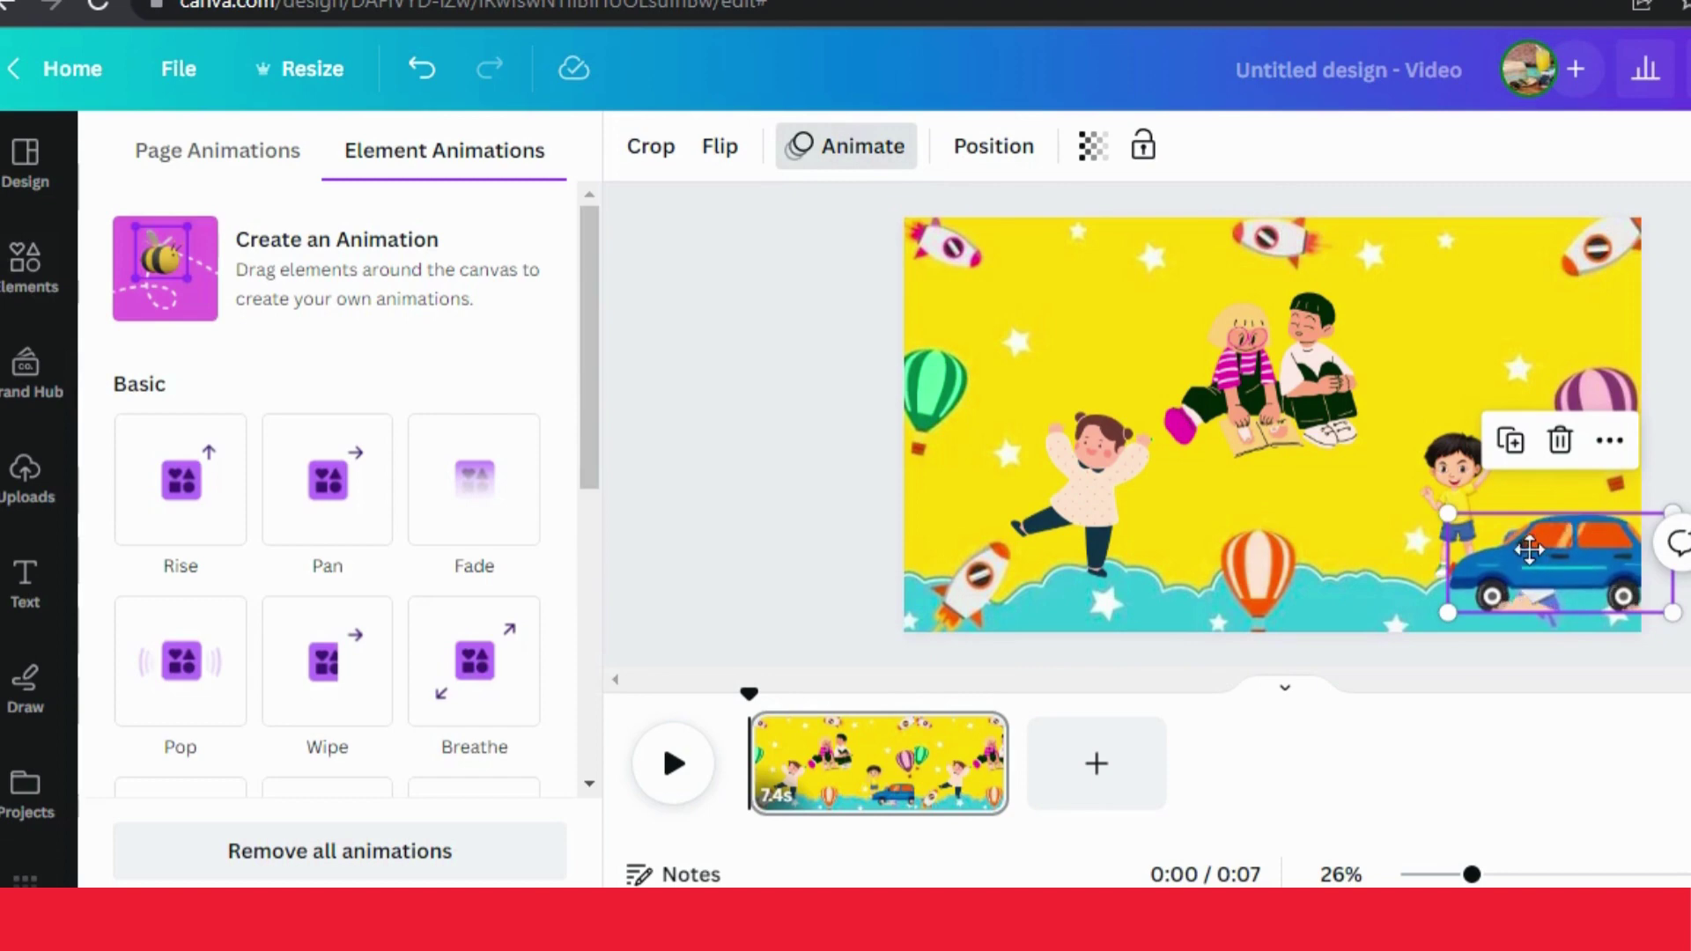
pyautogui.moveTo(1518, 545); pyautogui.dragTo(1665, 564)
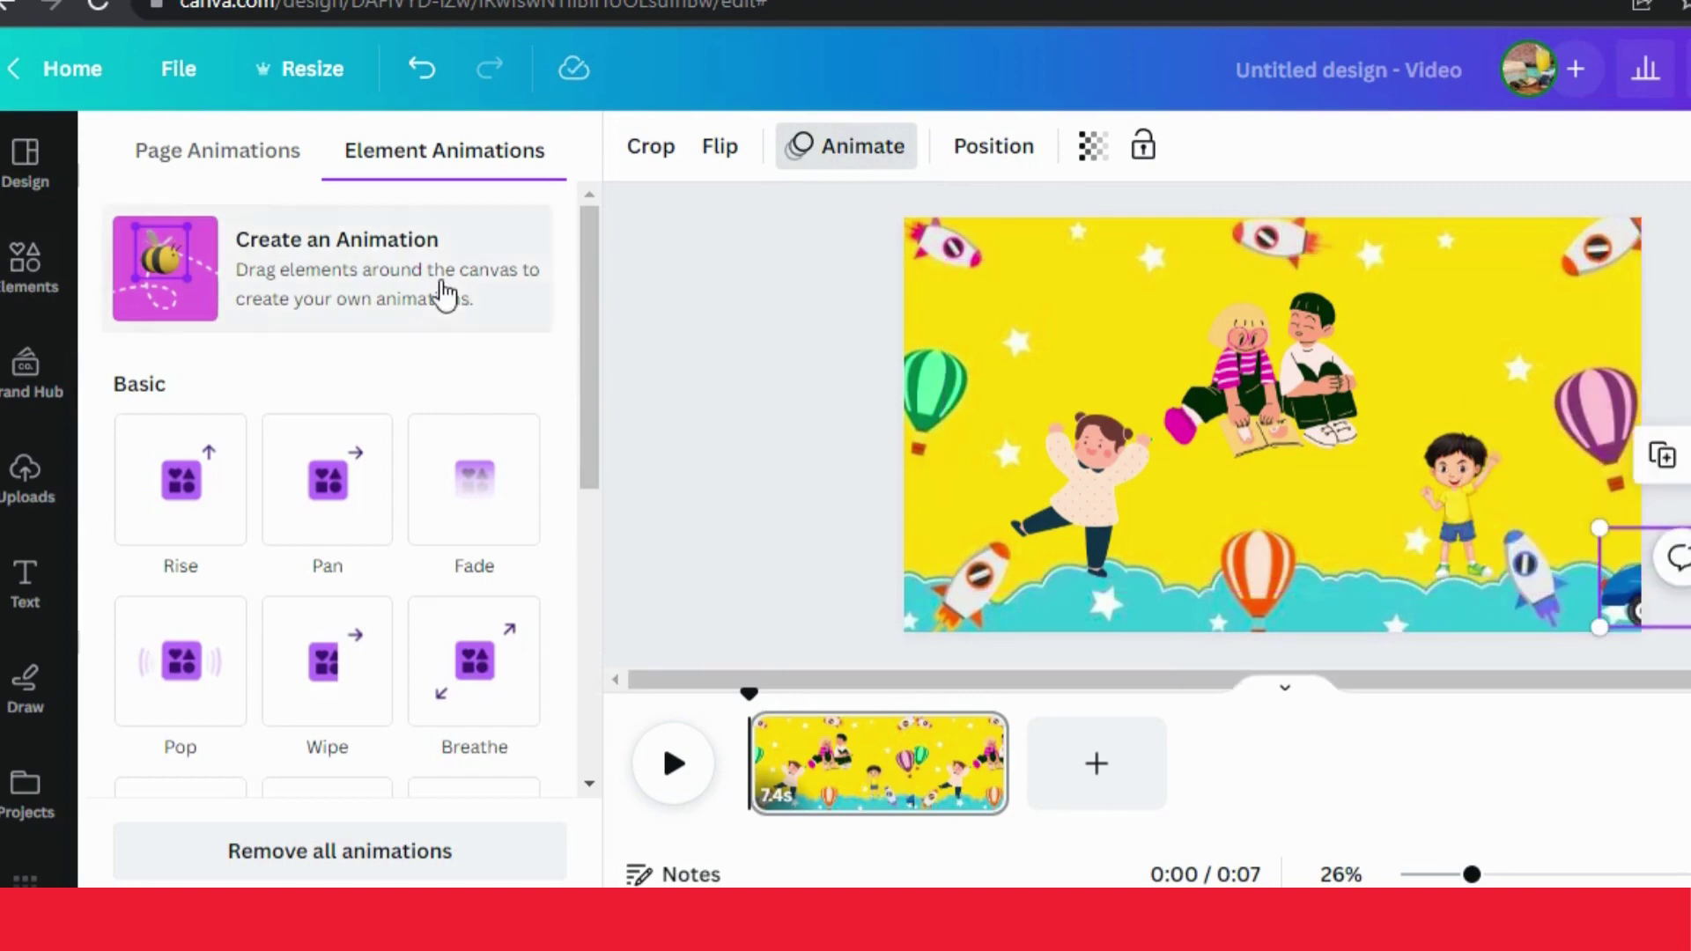
pyautogui.click(445, 291)
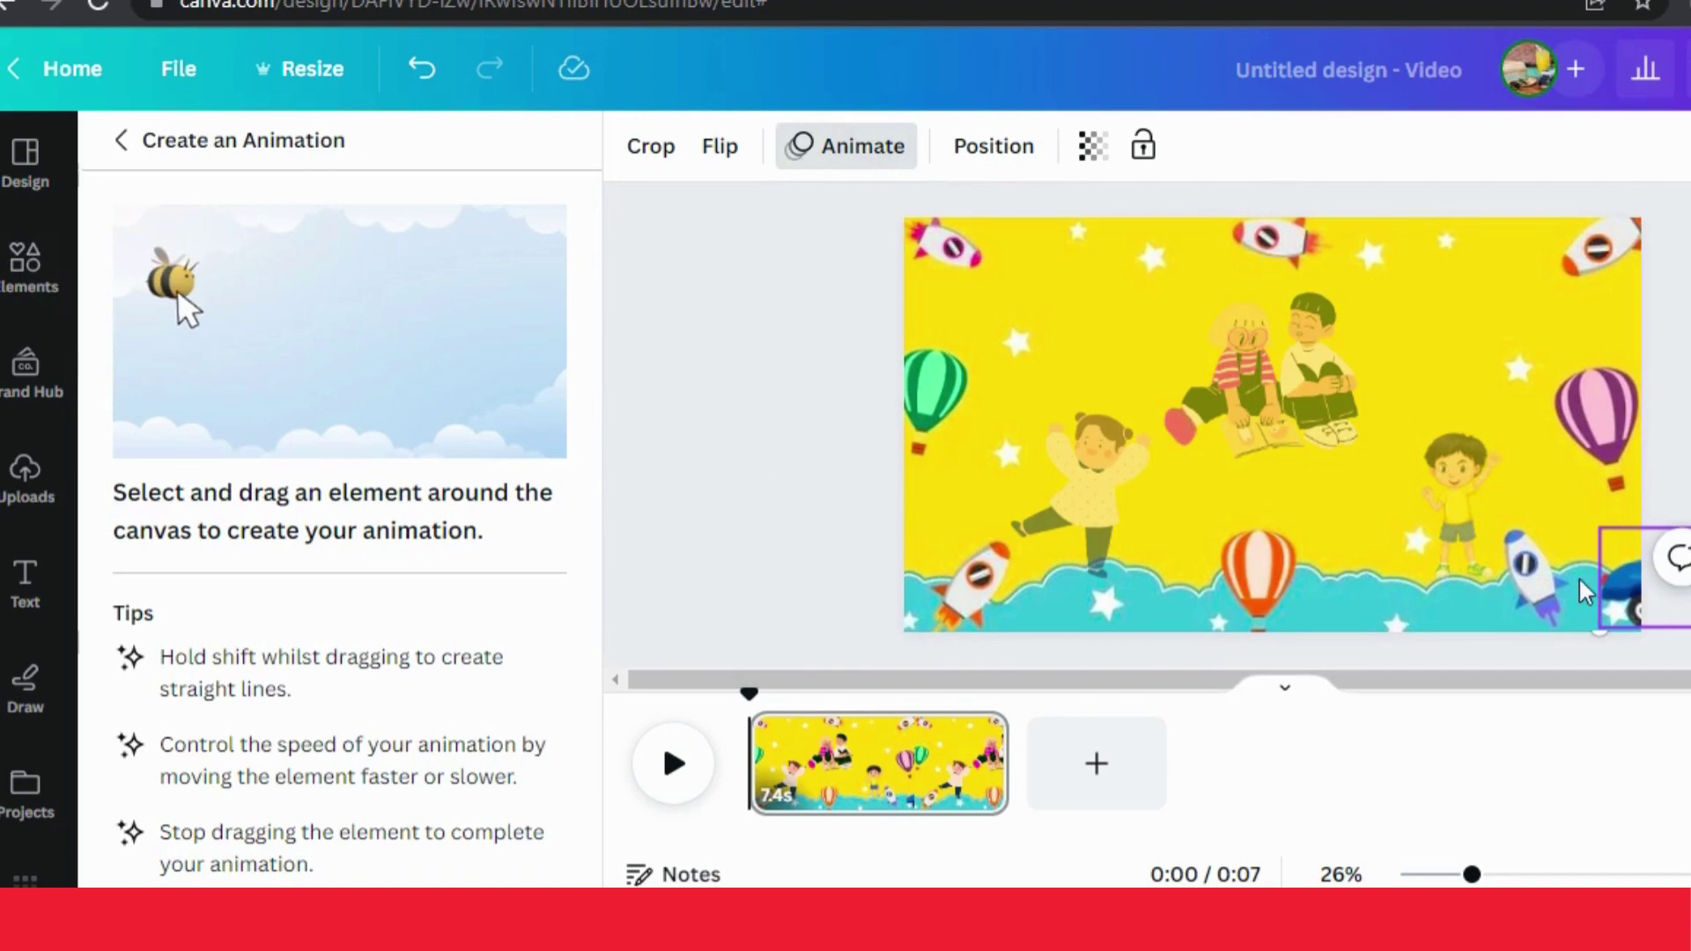
pyautogui.moveTo(1611, 578)
pyautogui.mouseDown()
pyautogui.moveTo(1388, 603)
pyautogui.moveTo(717, 599)
pyautogui.mouseUp()
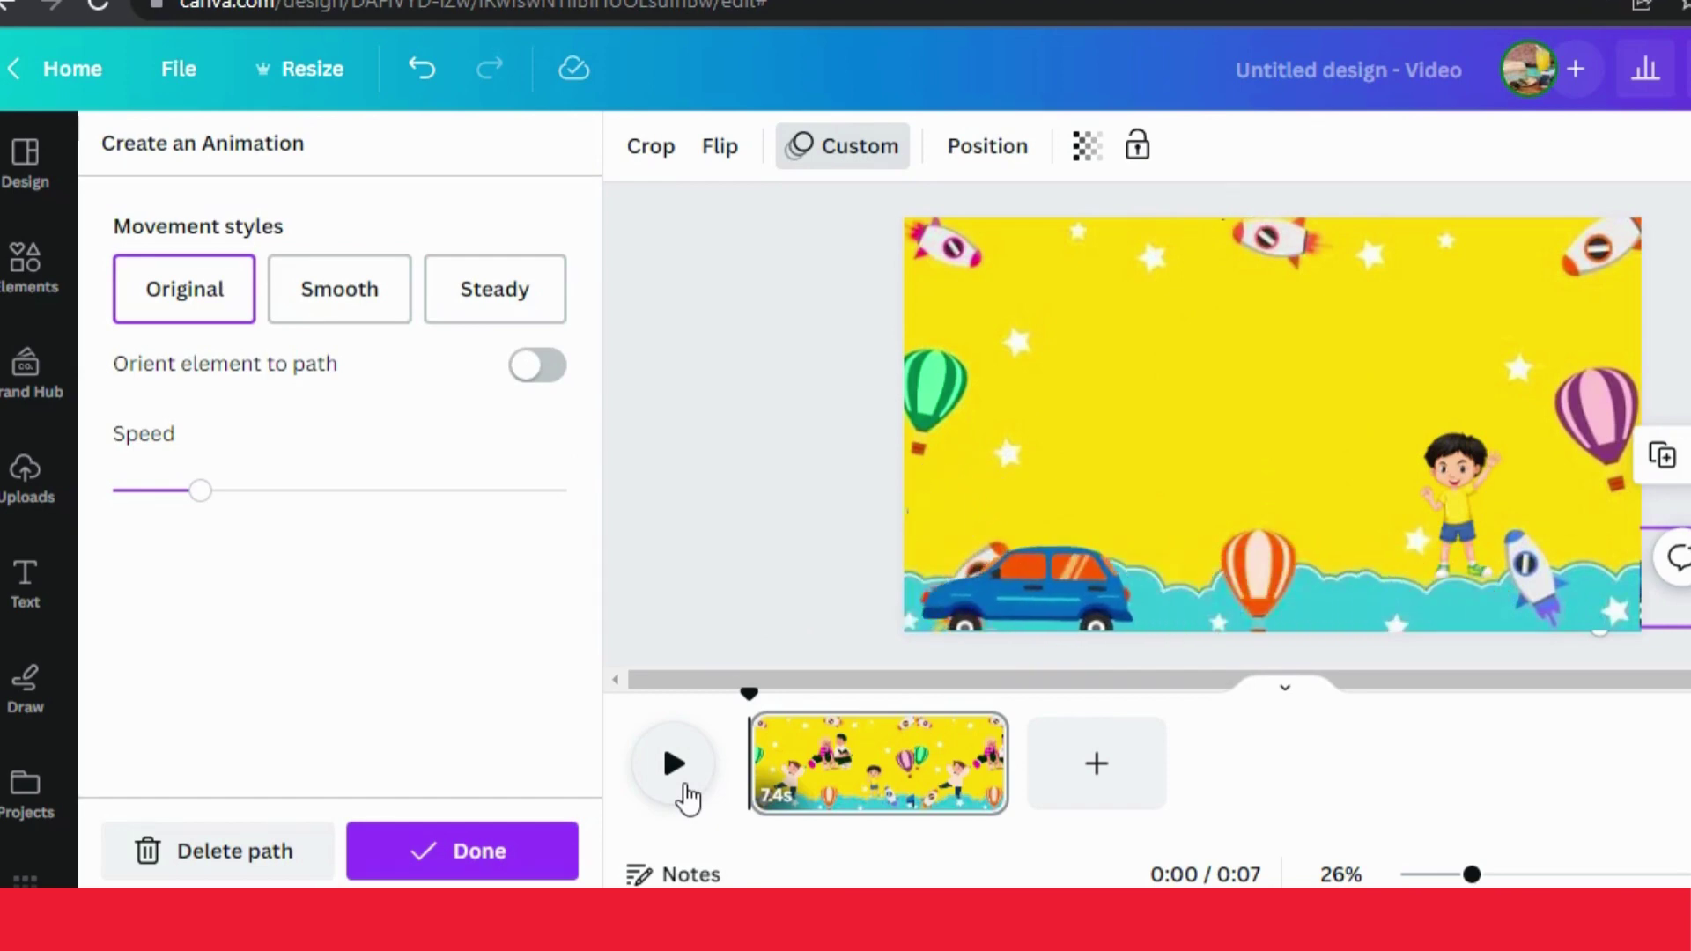
pyautogui.click(484, 853)
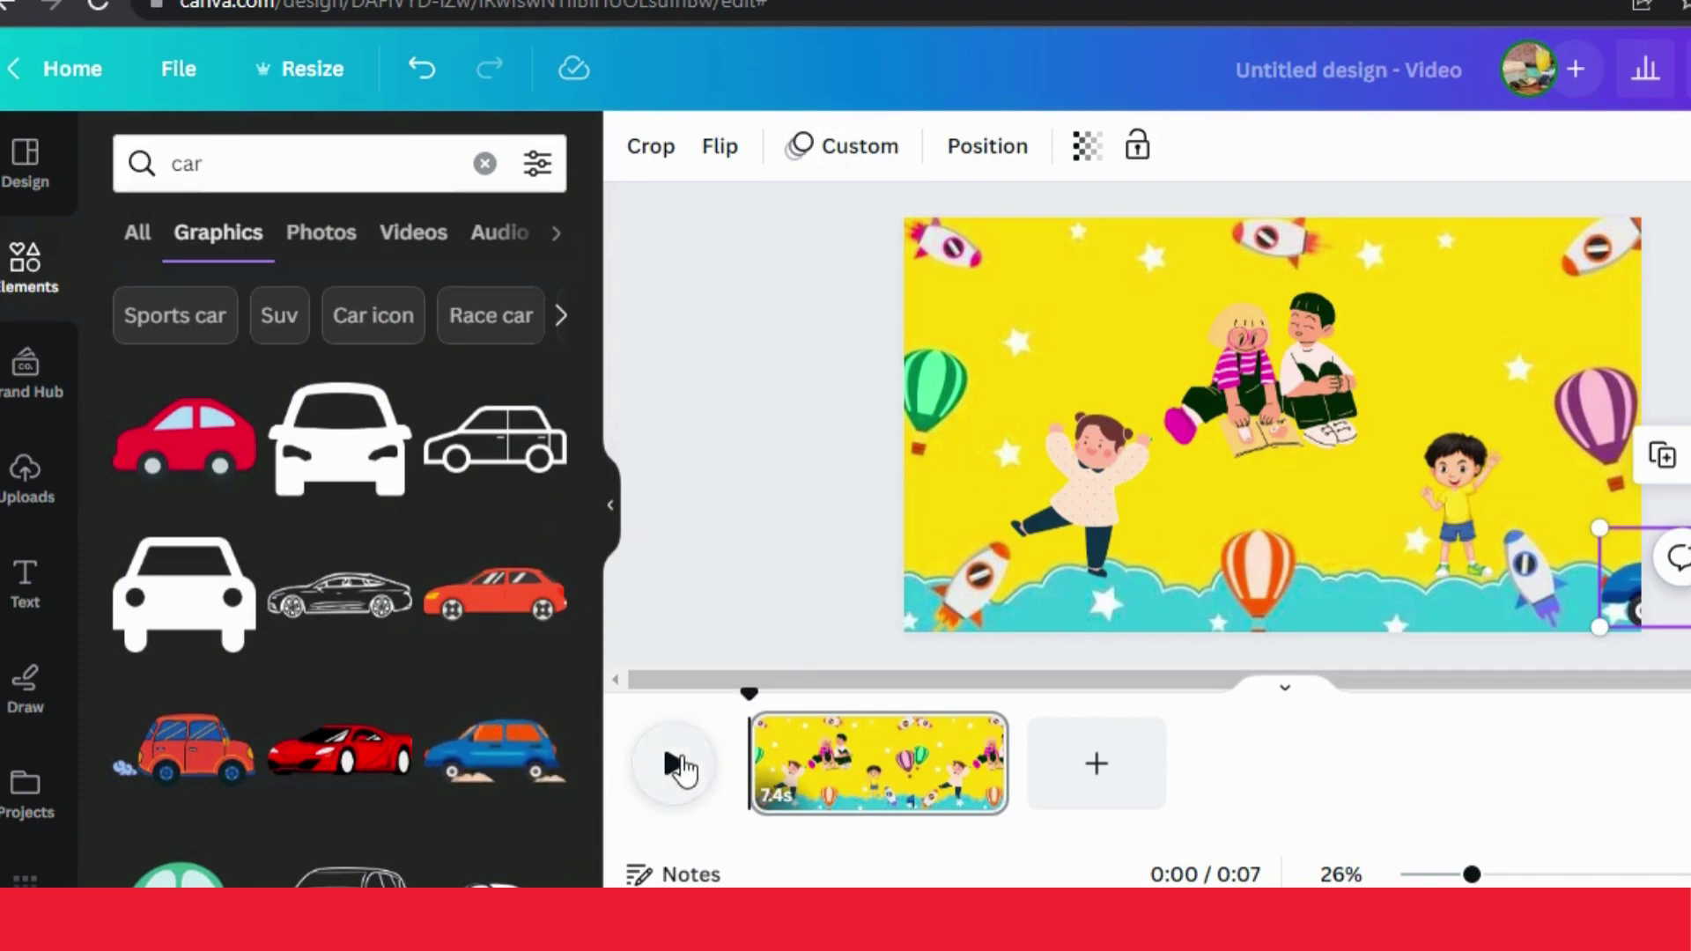
pyautogui.click(680, 763)
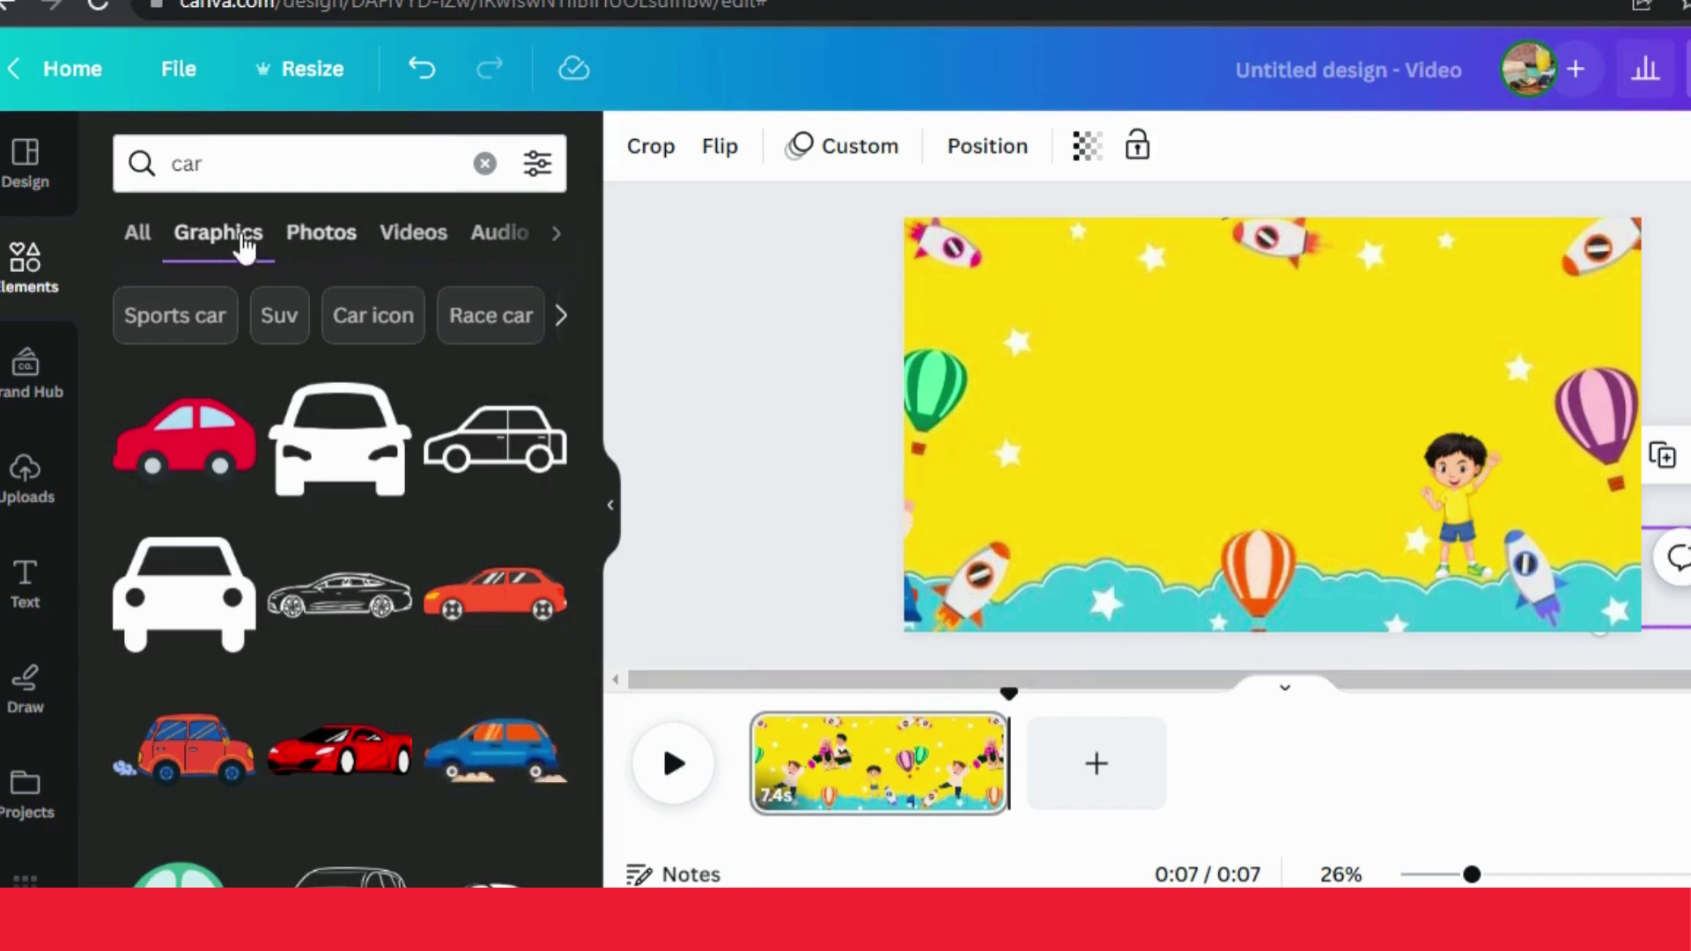
# Step: Add the orange car graphic with waving passengers at the page's upper-left corner and shrink it
pyautogui.scroll(-4, 585, 766)
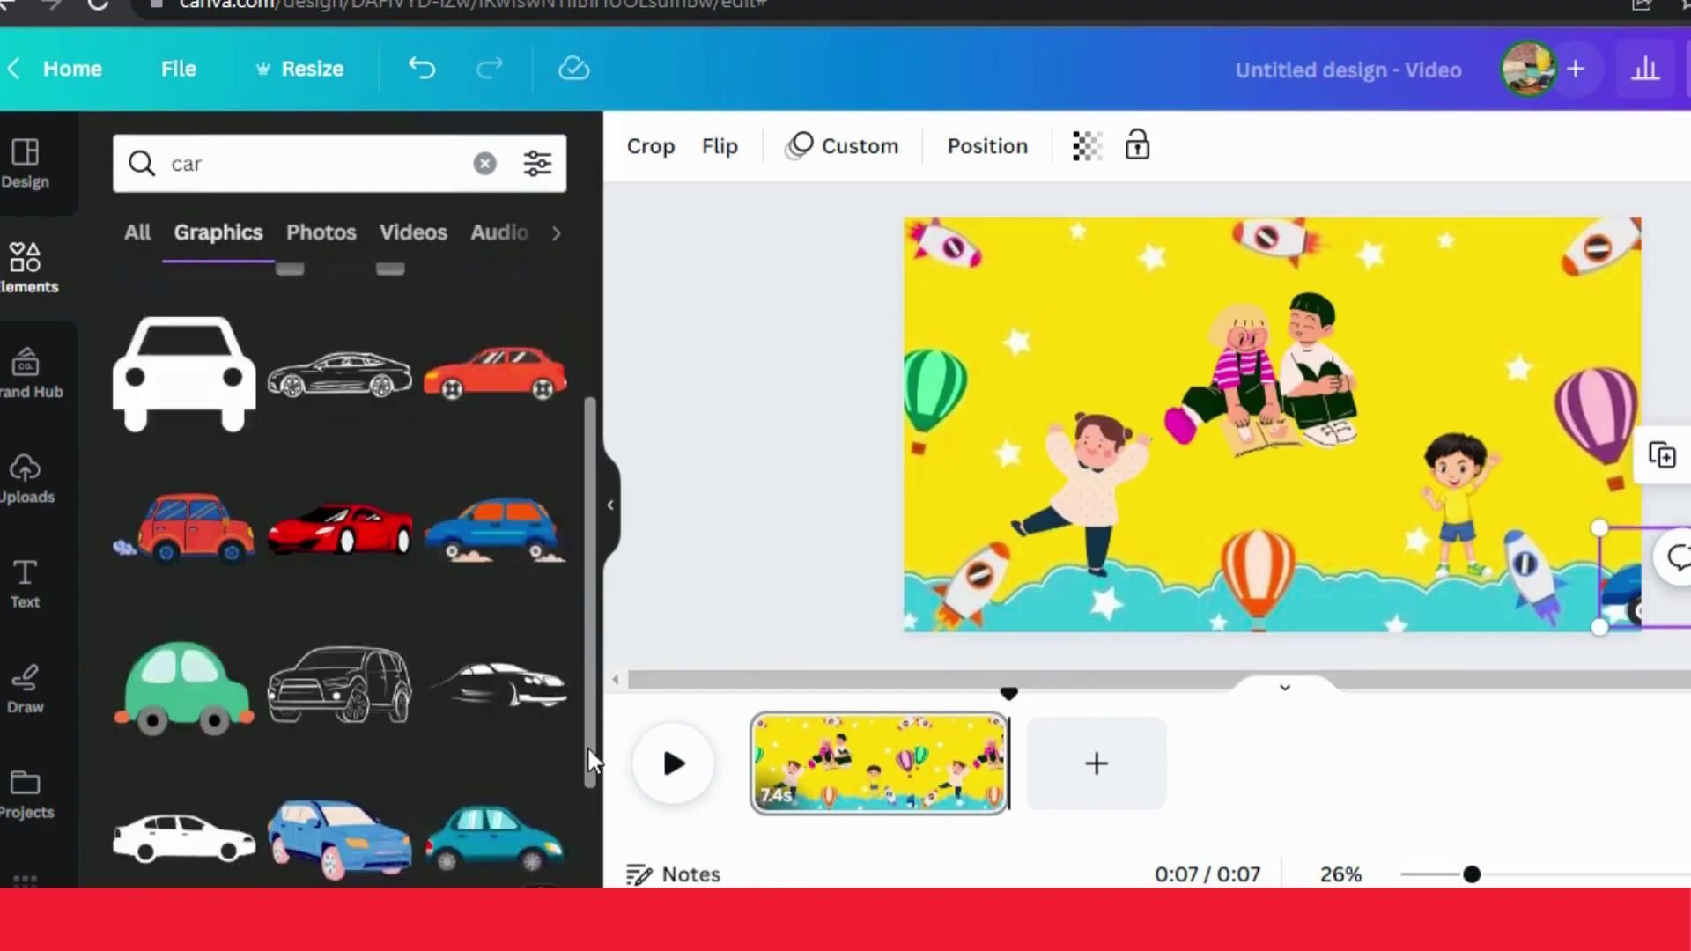
pyautogui.scroll(-3, 585, 802)
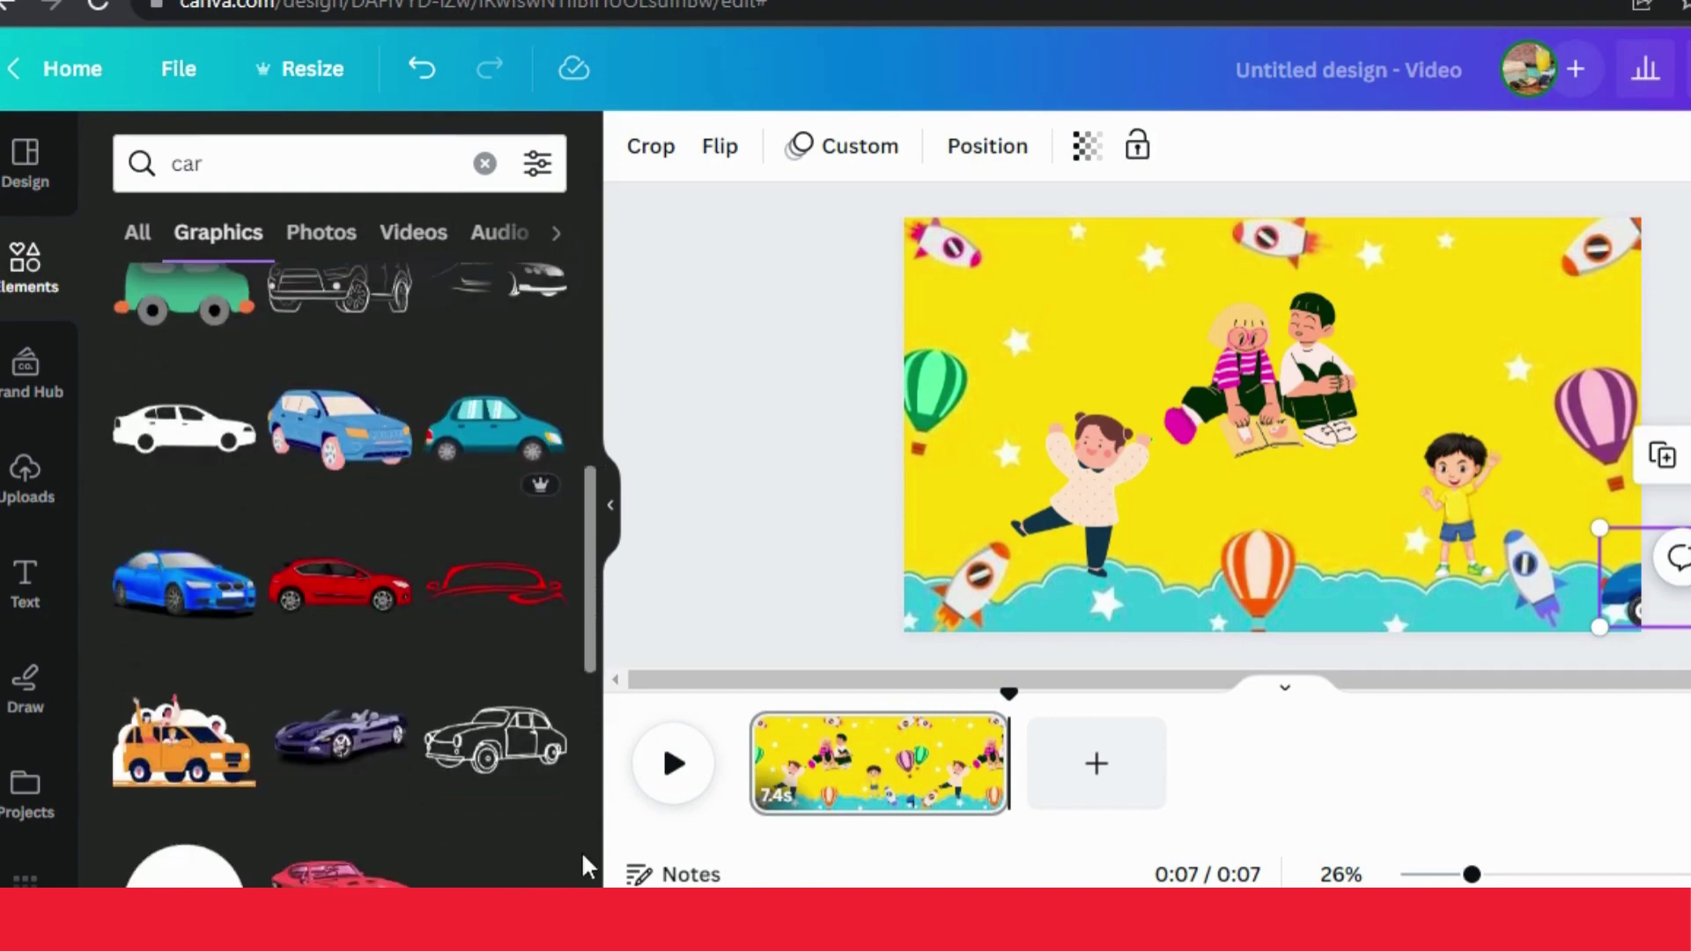
pyautogui.moveTo(241, 717); pyautogui.dragTo(958, 293)
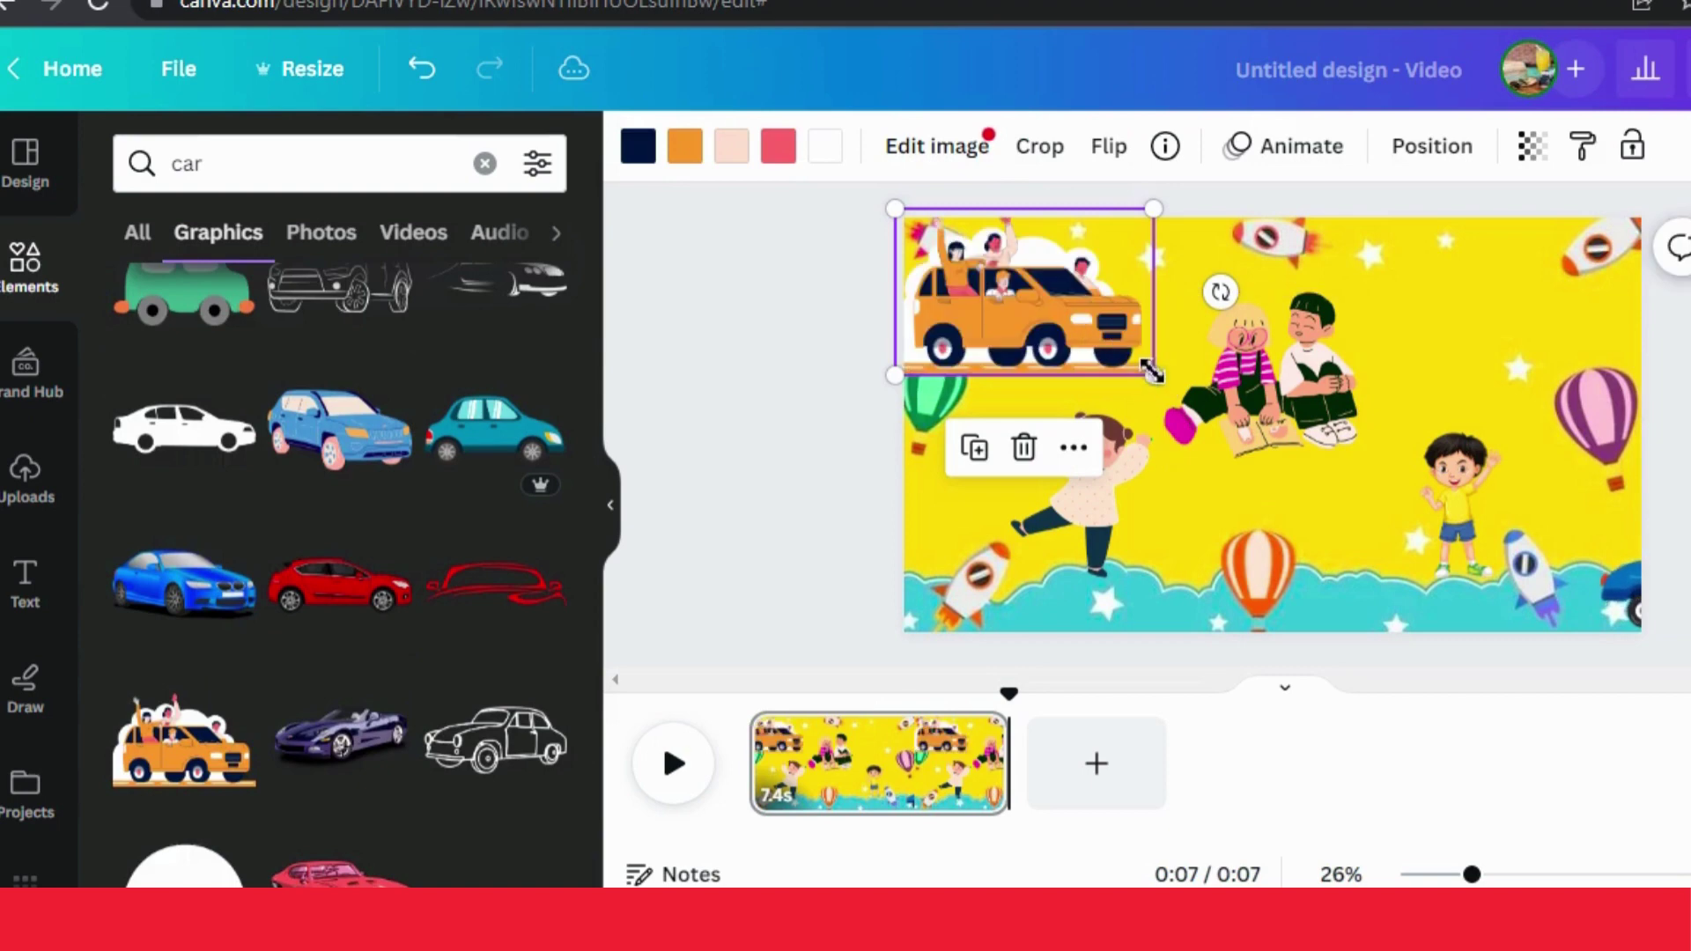
pyautogui.moveTo(1152, 373); pyautogui.dragTo(1060, 319)
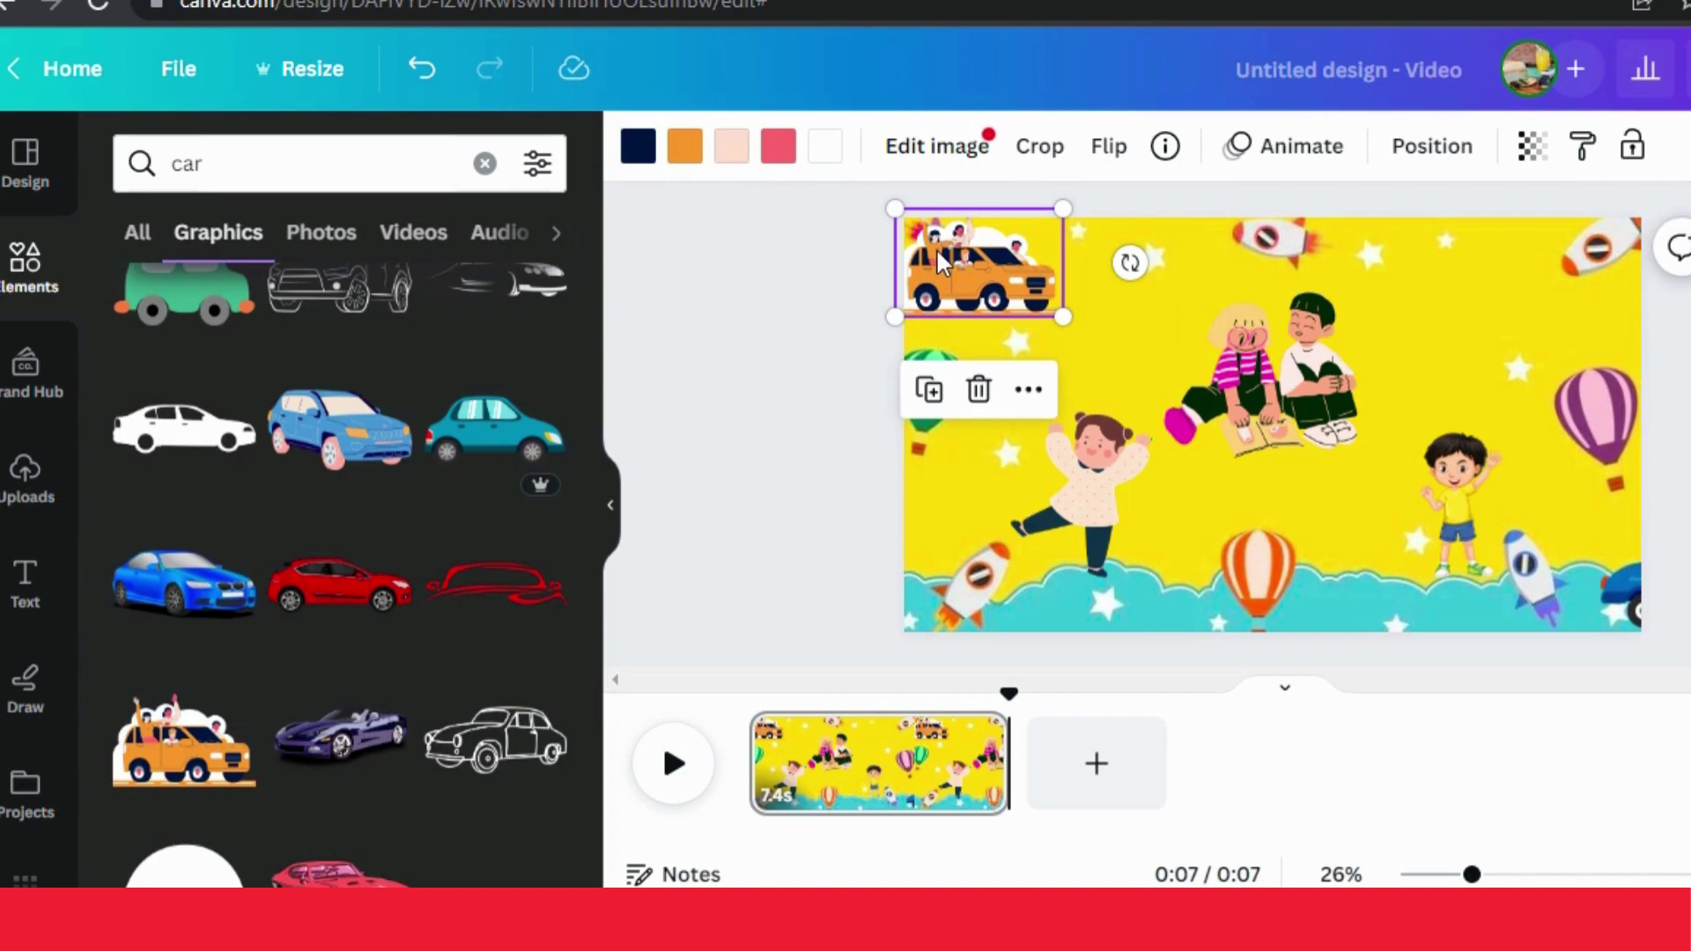
# Step: Shift the orange car partly off the page's left edge and create a custom animation path straight across to the right side
pyautogui.click(1274, 145)
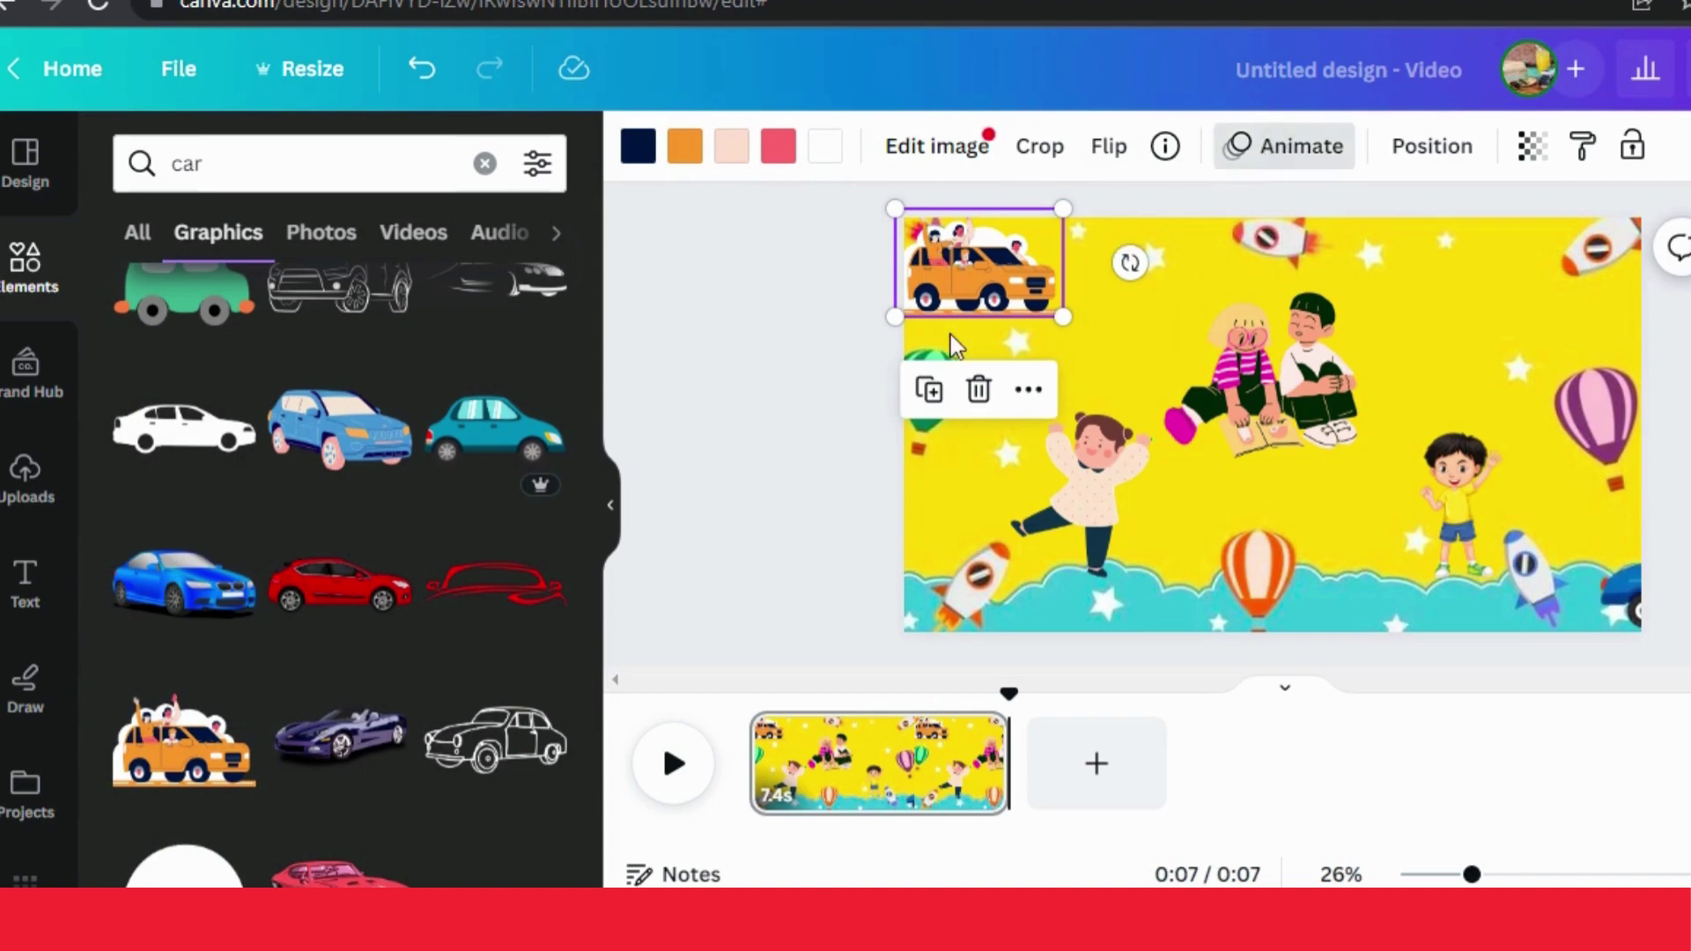
pyautogui.moveTo(974, 293); pyautogui.dragTo(862, 293)
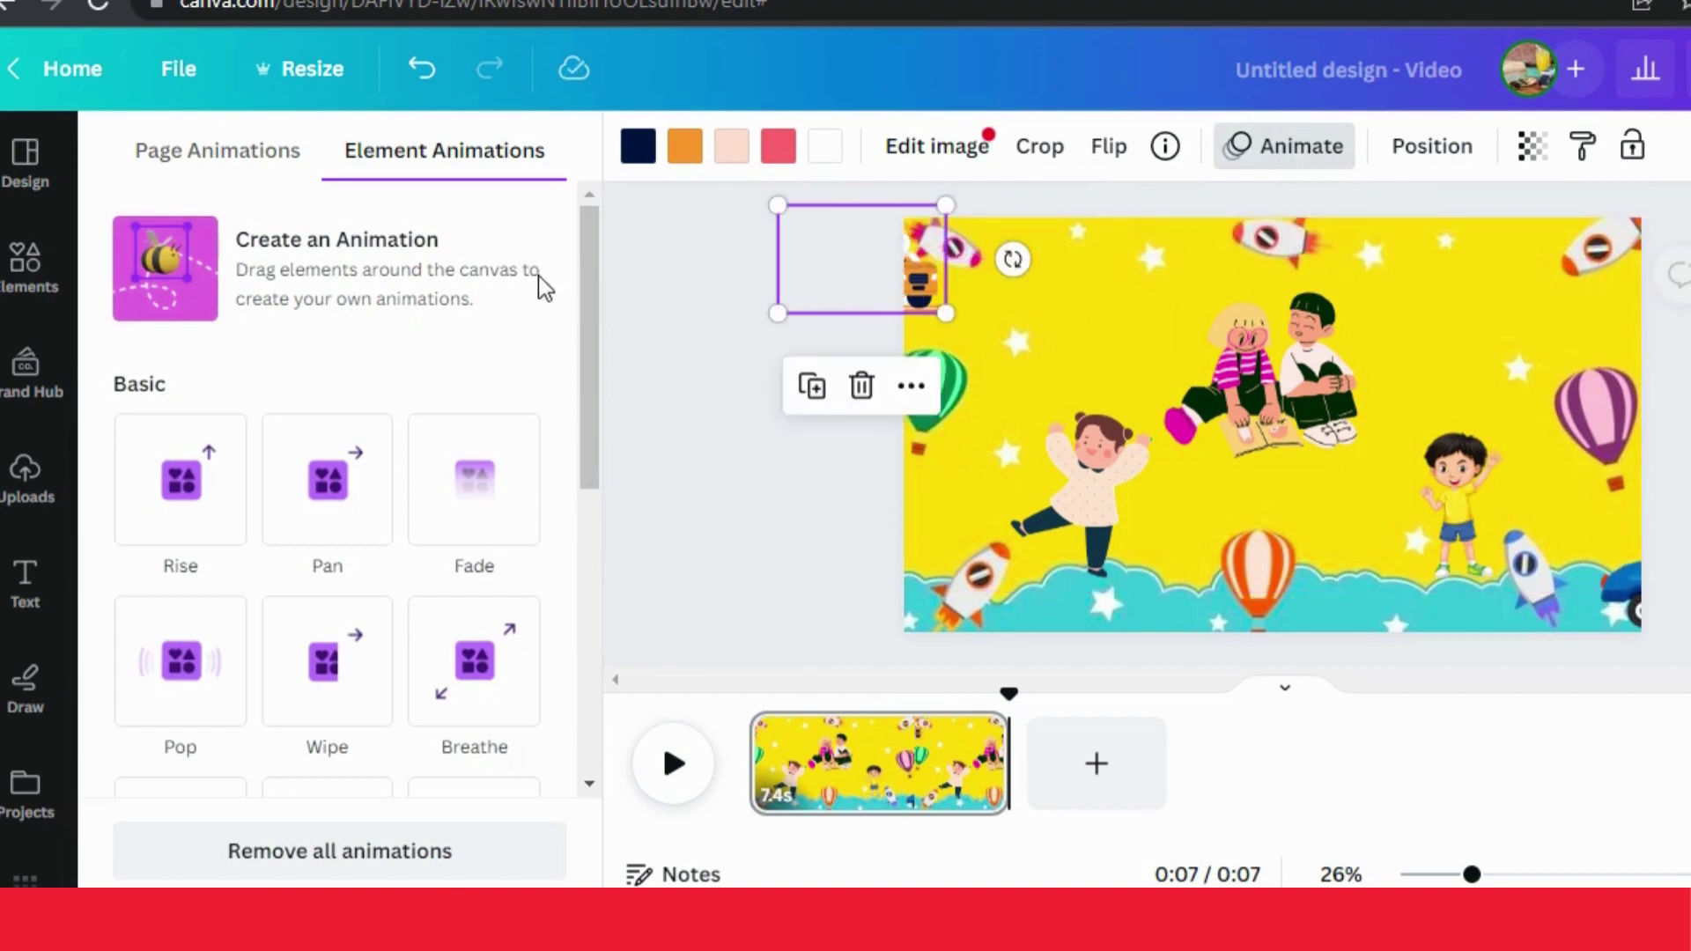
pyautogui.click(464, 295)
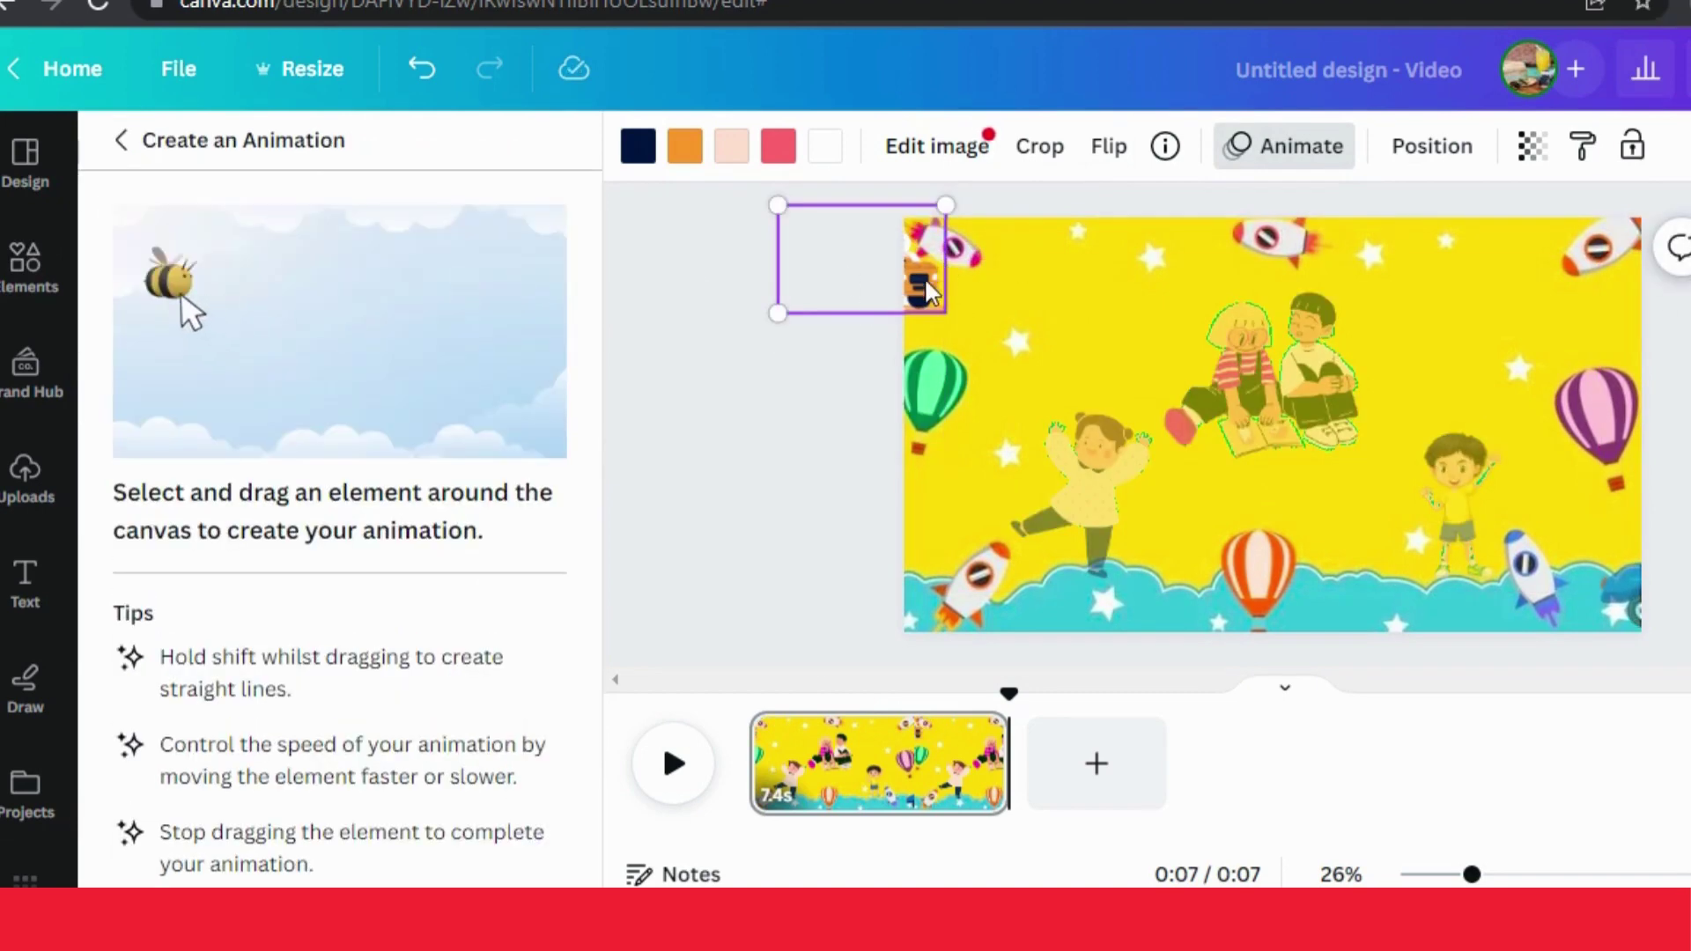
pyautogui.moveTo(923, 278); pyautogui.dragTo(1583, 284)
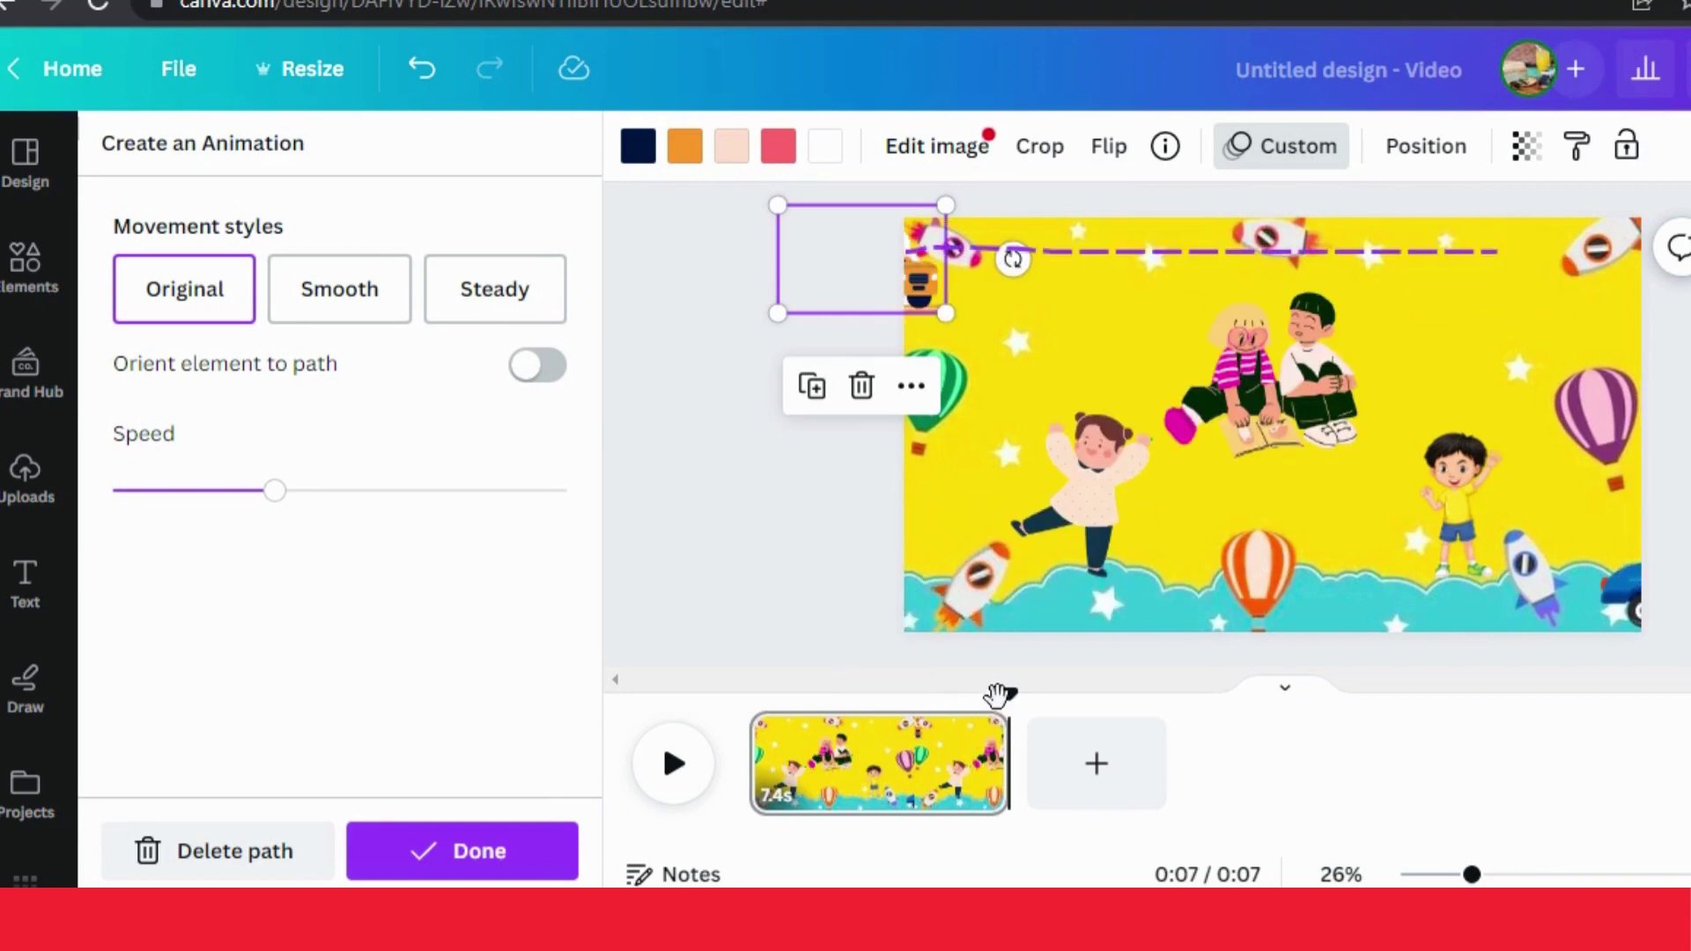
# Step: Set the orange car's movement style to Steady and finish its custom animation
pyautogui.click(747, 726)
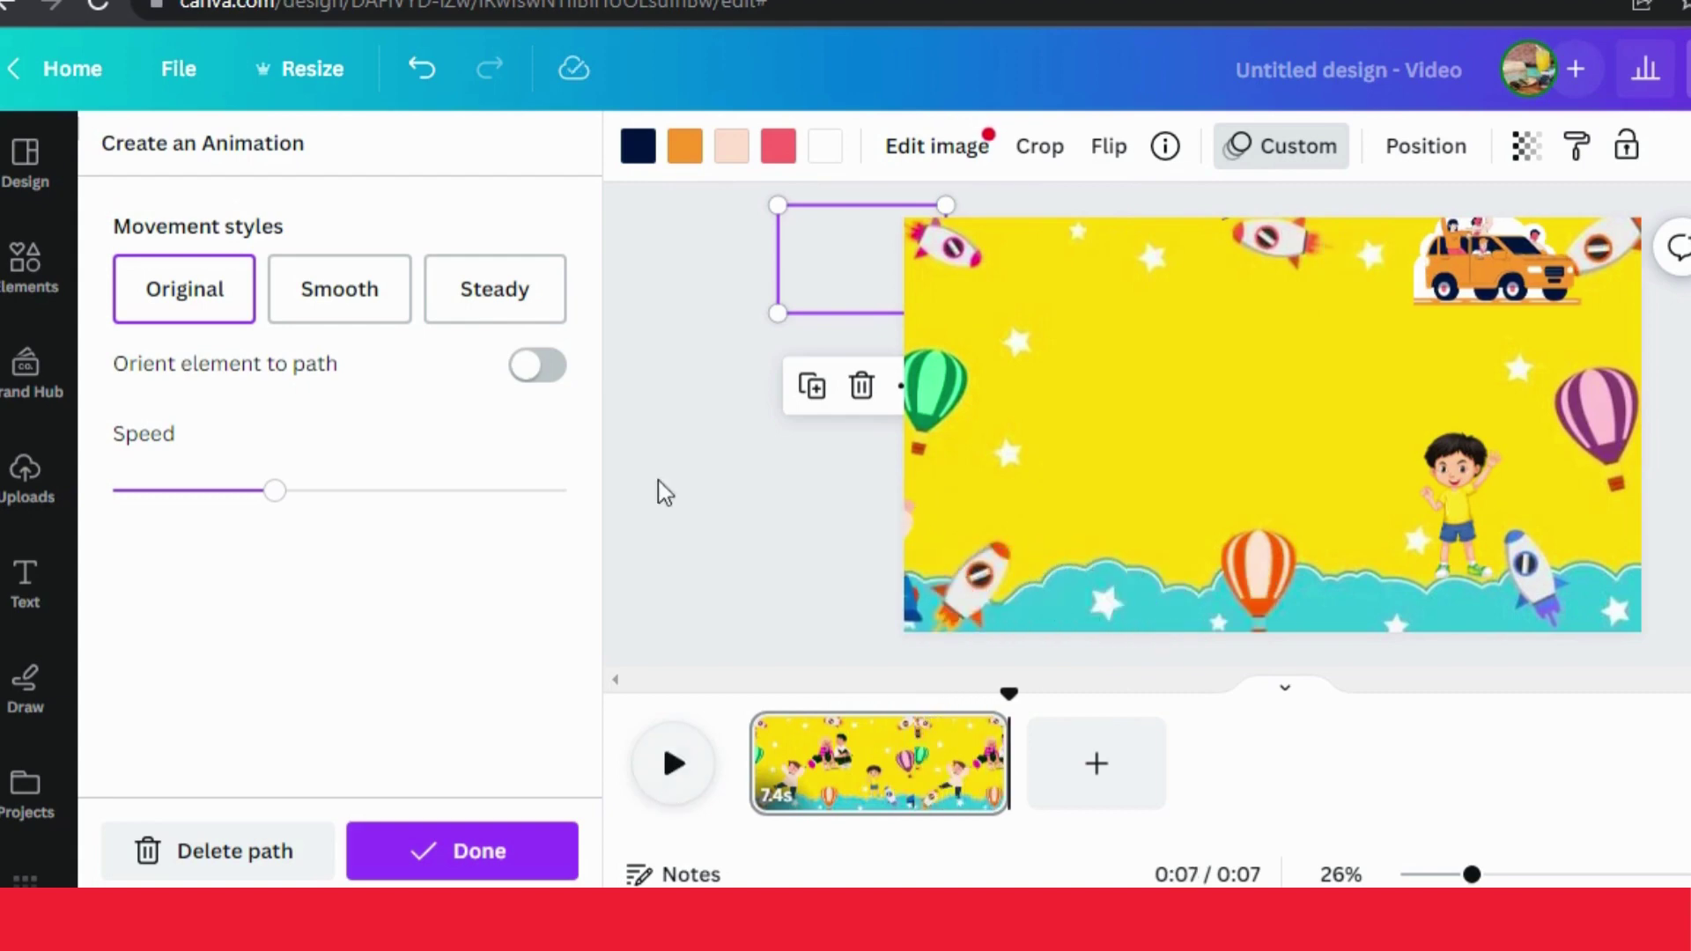
pyautogui.click(504, 299)
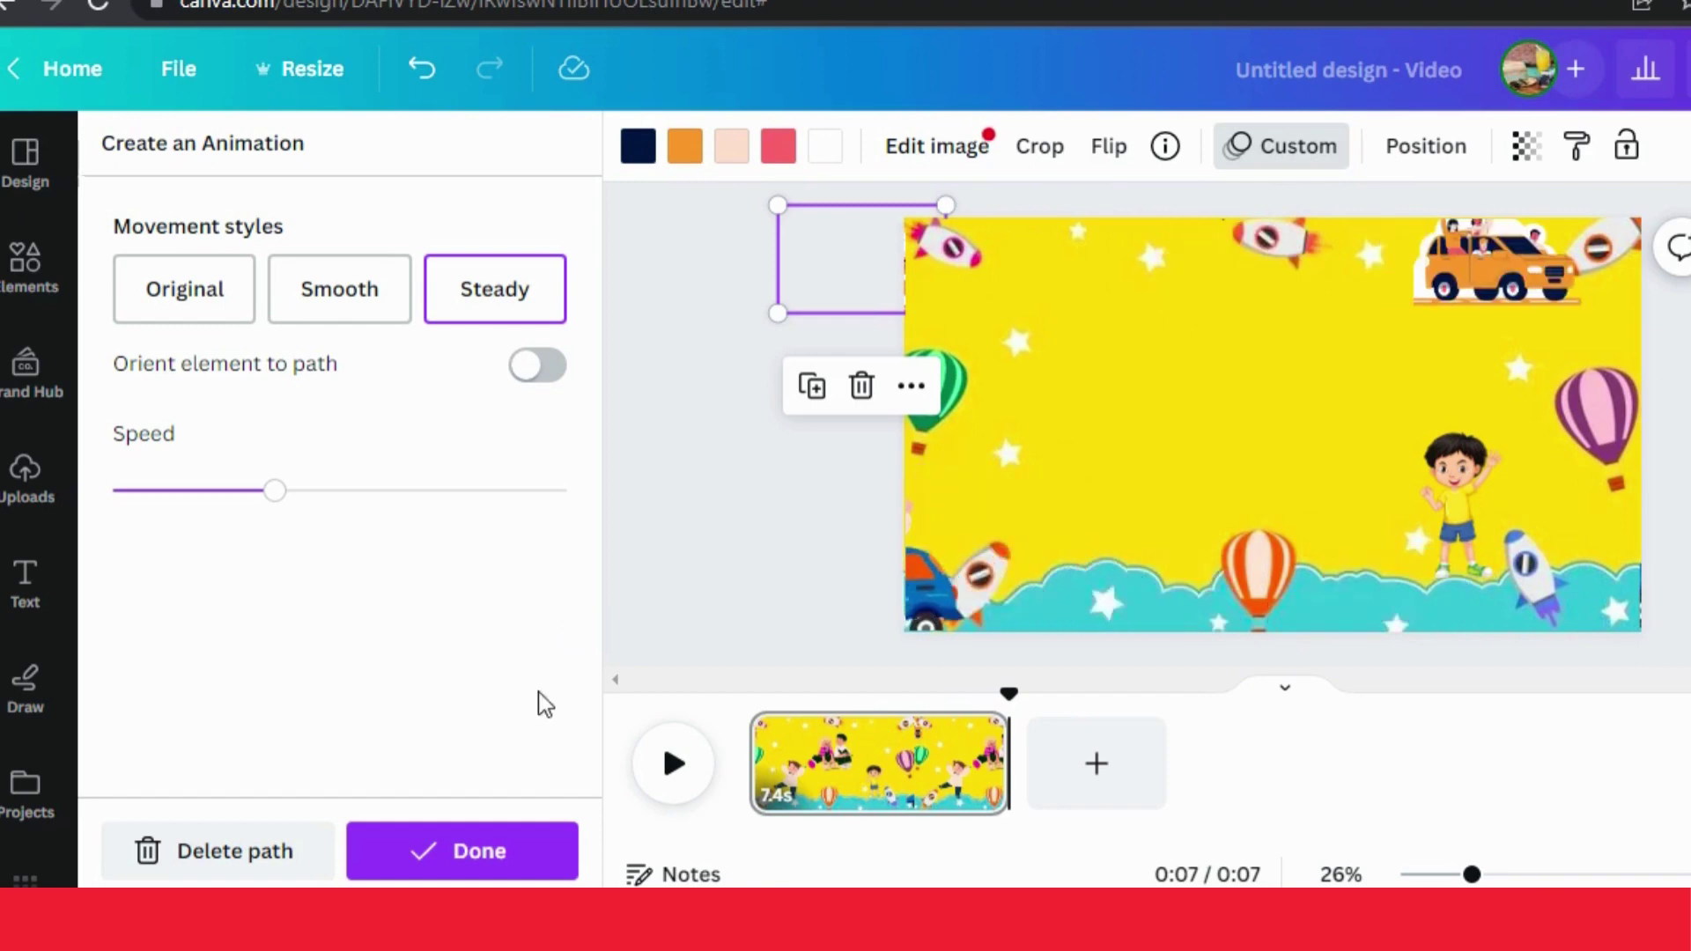
pyautogui.click(477, 878)
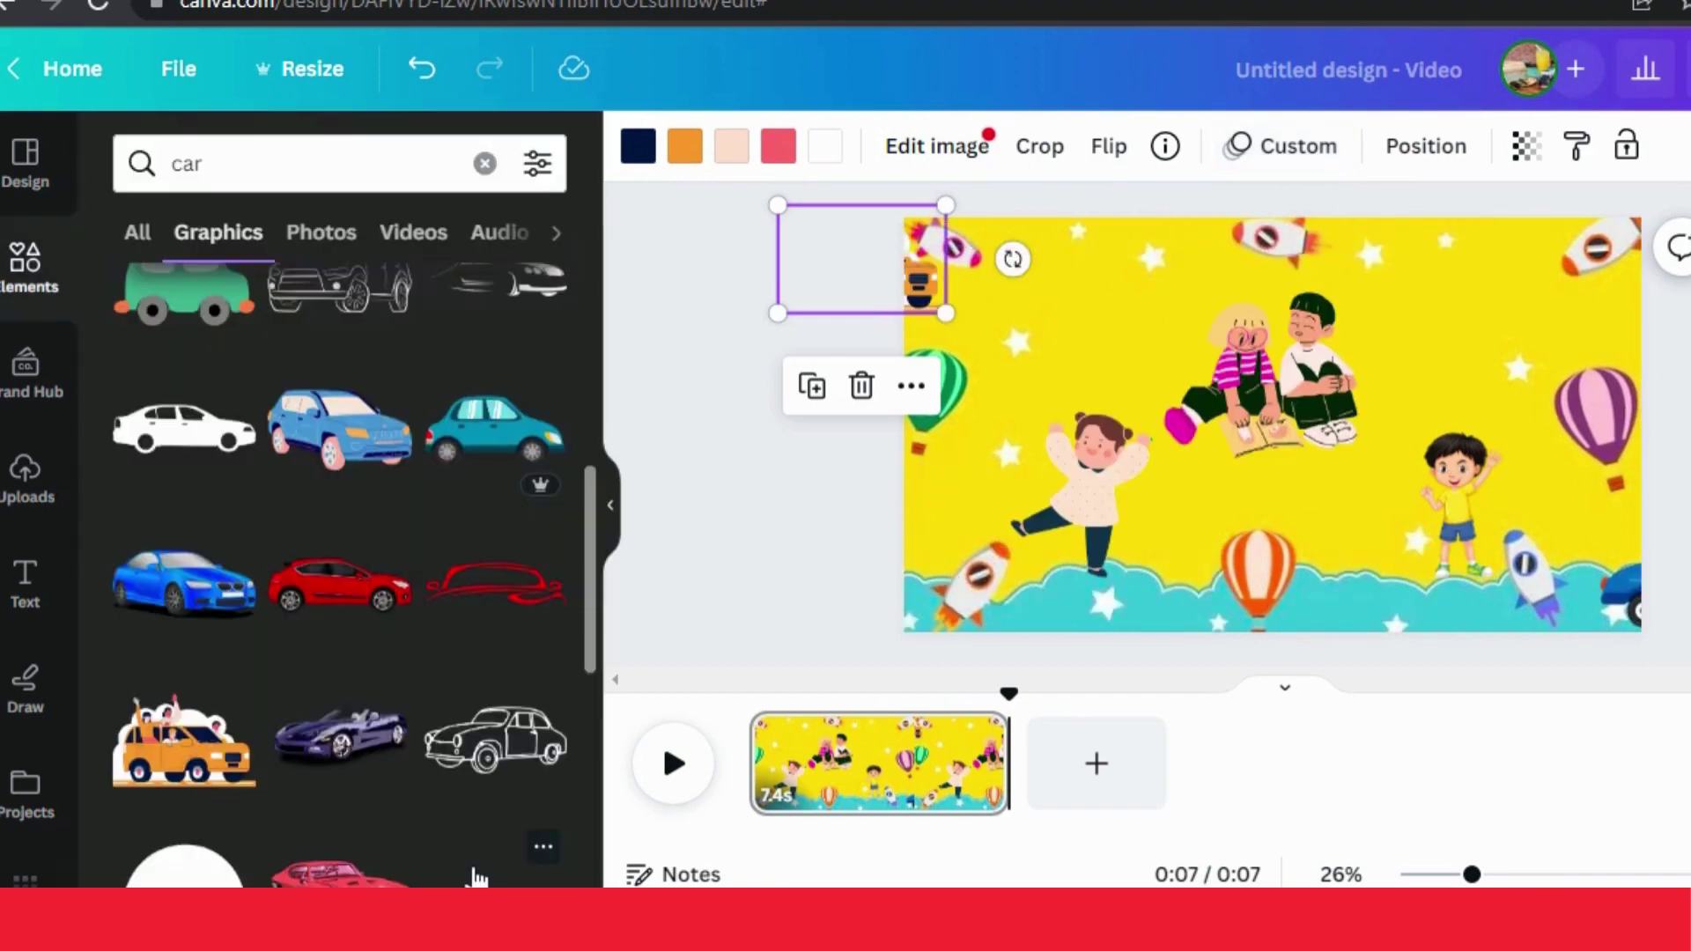
# Step: Search the elements for "ball", add the black-and-white soccer ball graphic and shrink it beside the boy in the yellow shirt
pyautogui.click(465, 159)
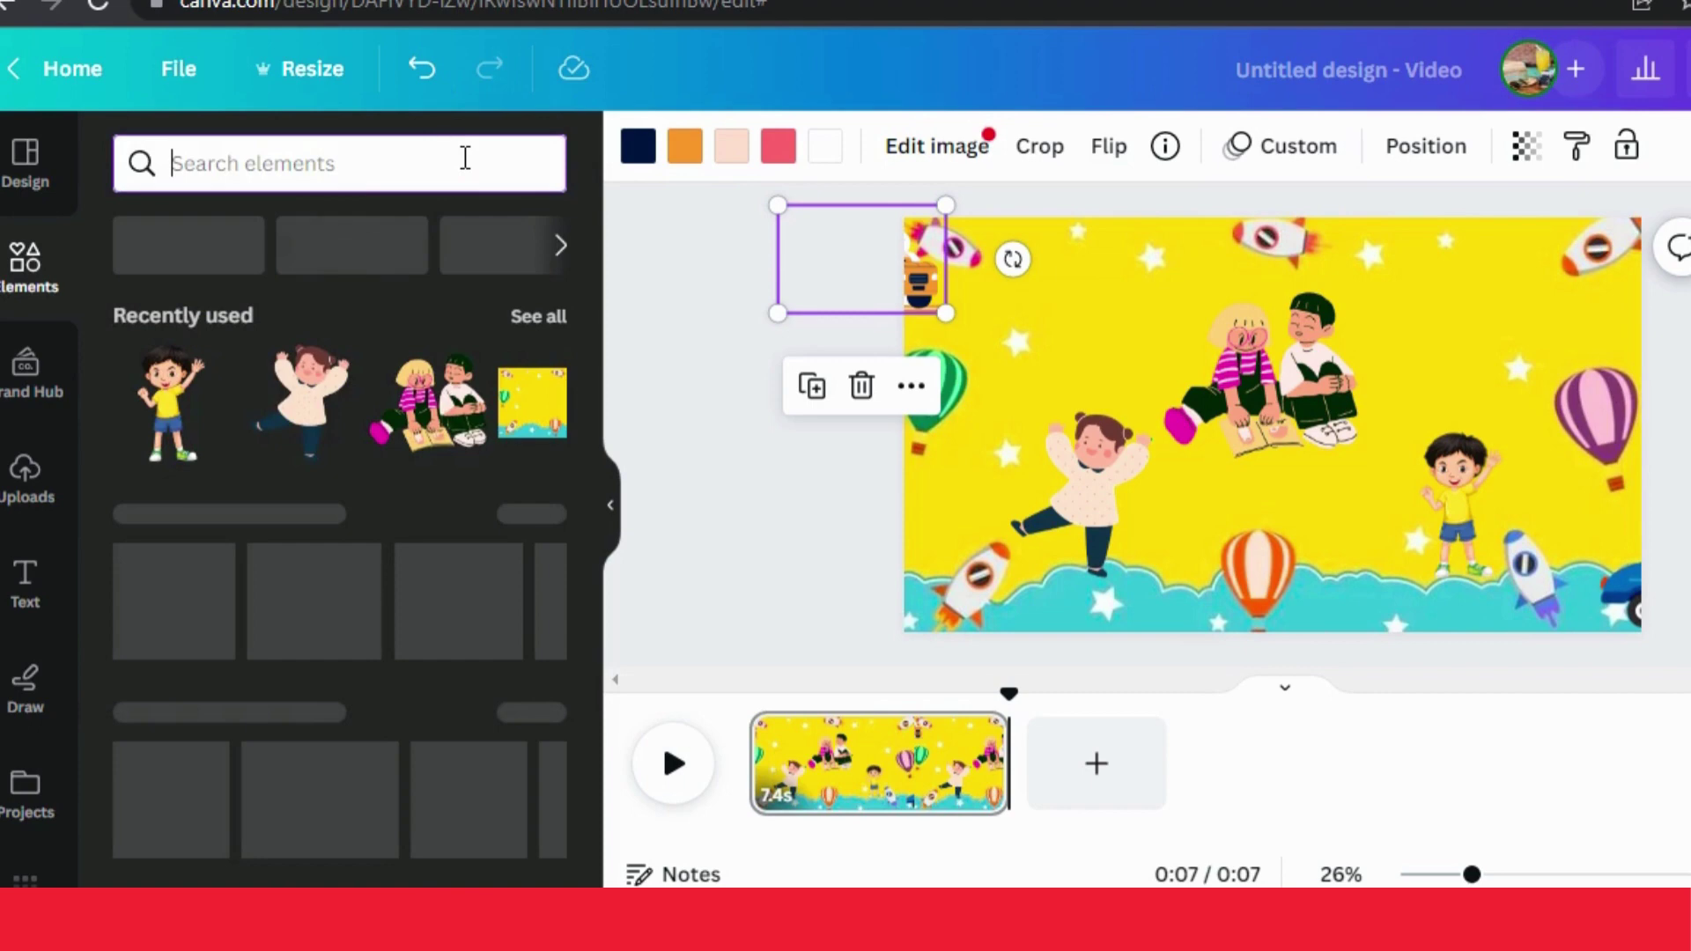
pyautogui.write('ball')
pyautogui.press('Return')
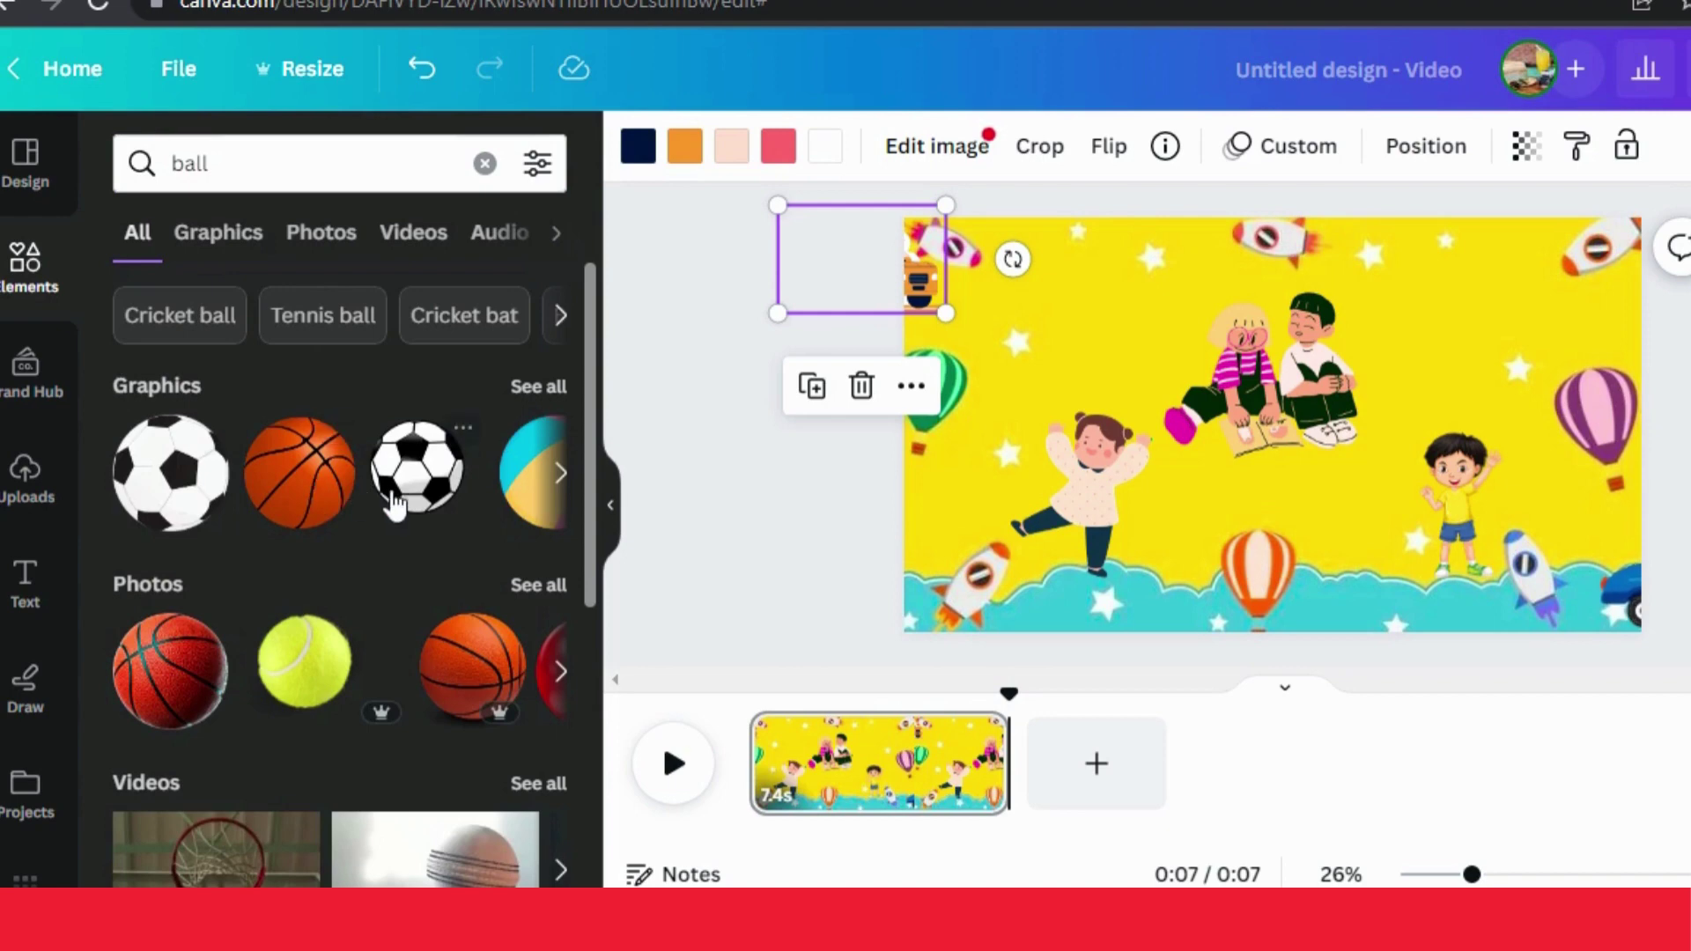
pyautogui.moveTo(1034, 490); pyautogui.dragTo(1321, 504)
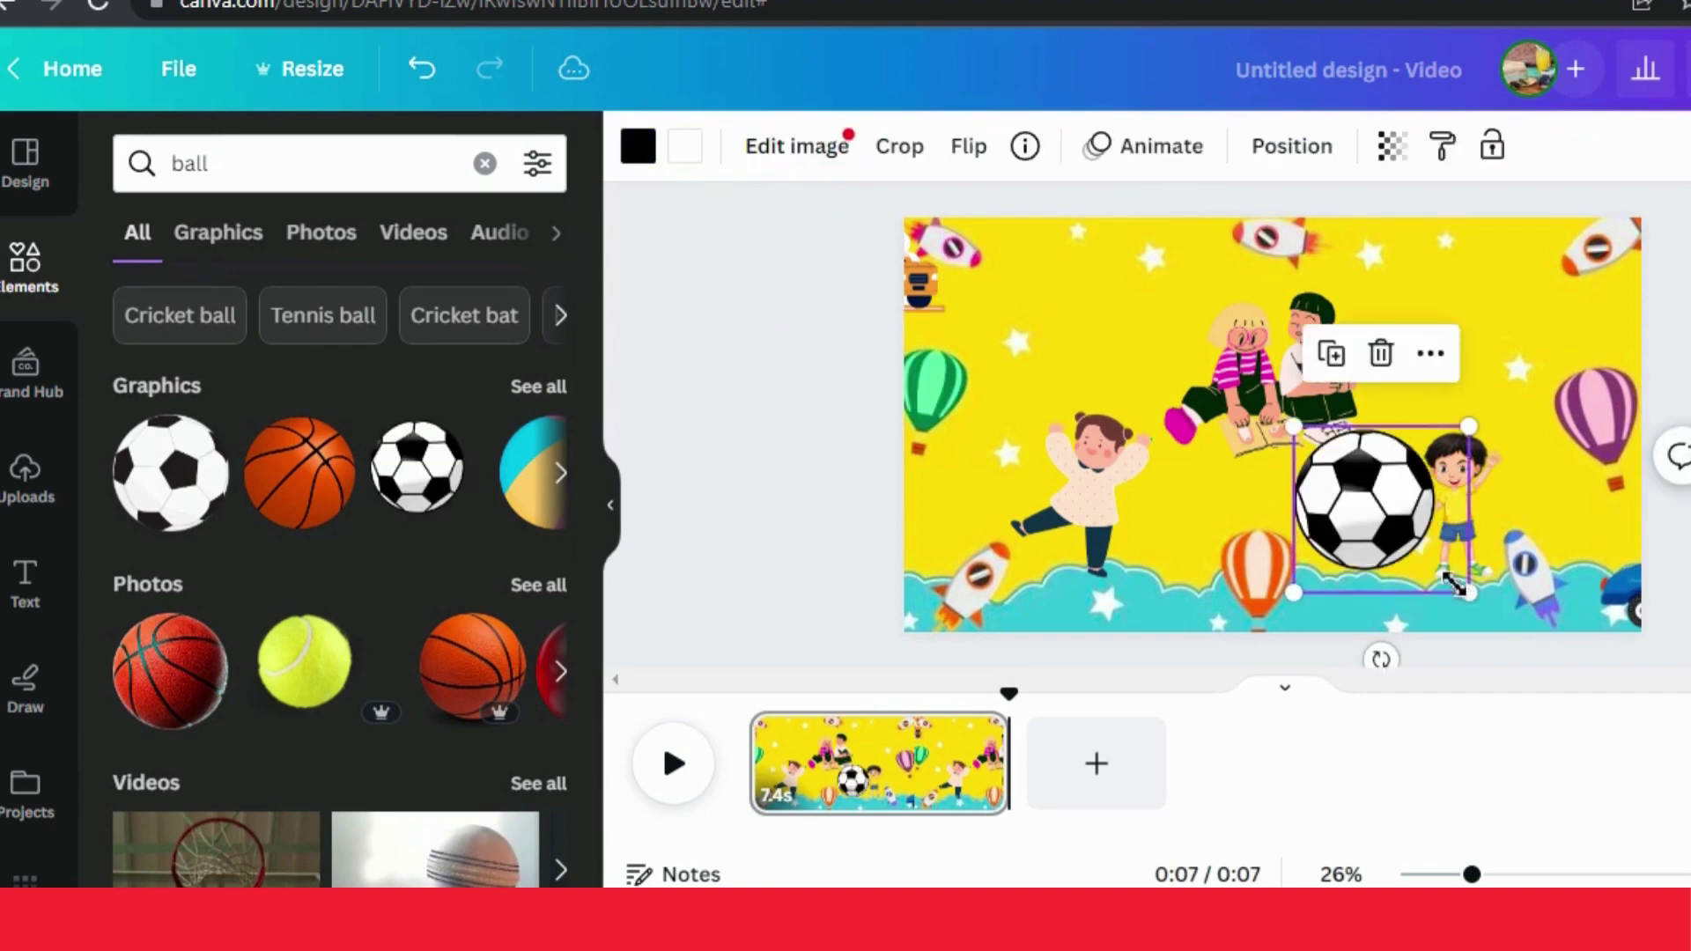
pyautogui.moveTo(1420, 561); pyautogui.dragTo(1402, 530)
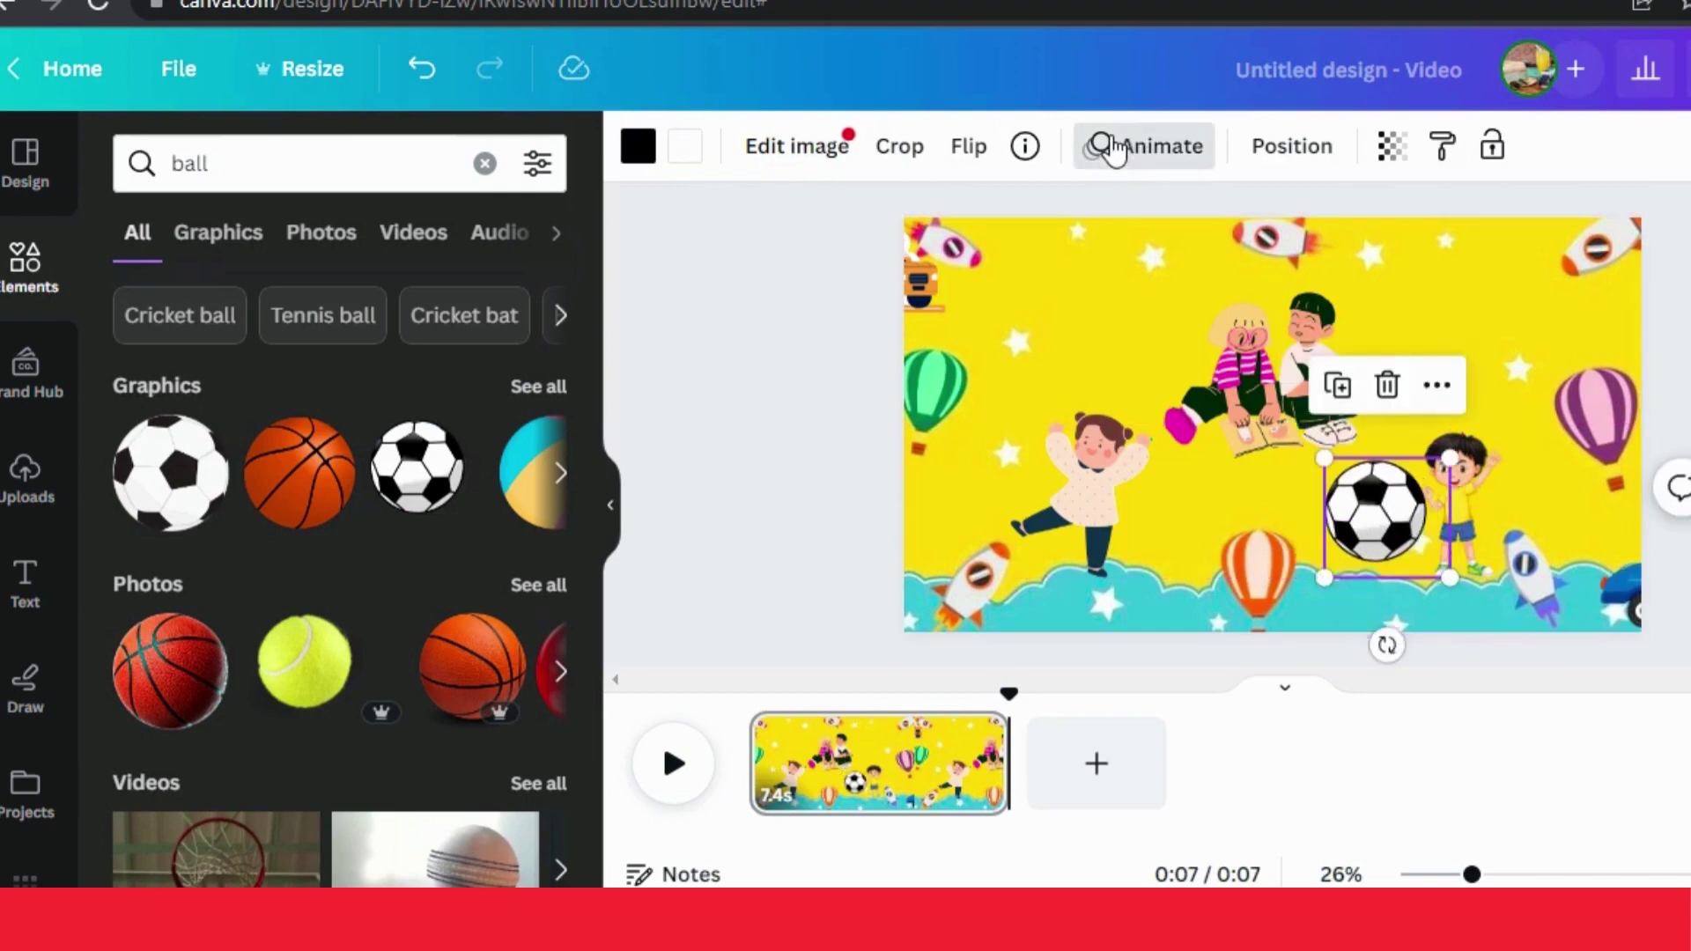
# Step: Apply the Drift animation to the soccer ball
pyautogui.click(1114, 150)
pyautogui.scroll(-6, 596, 578)
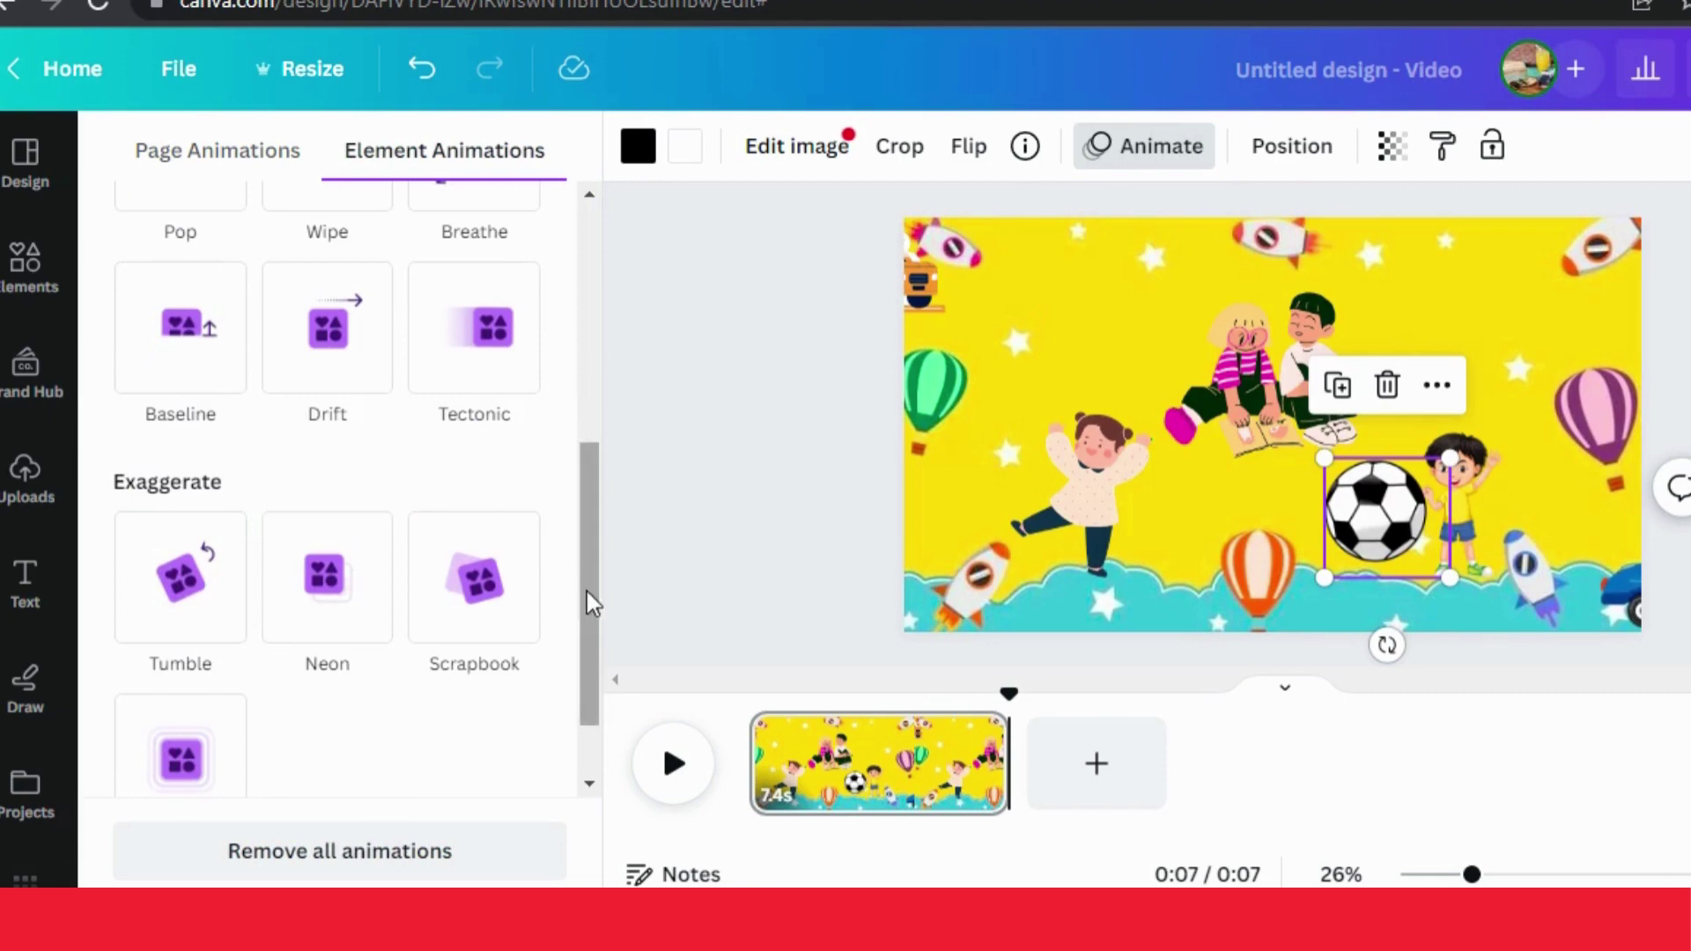
pyautogui.scroll(1, 583, 557)
pyautogui.click(357, 459)
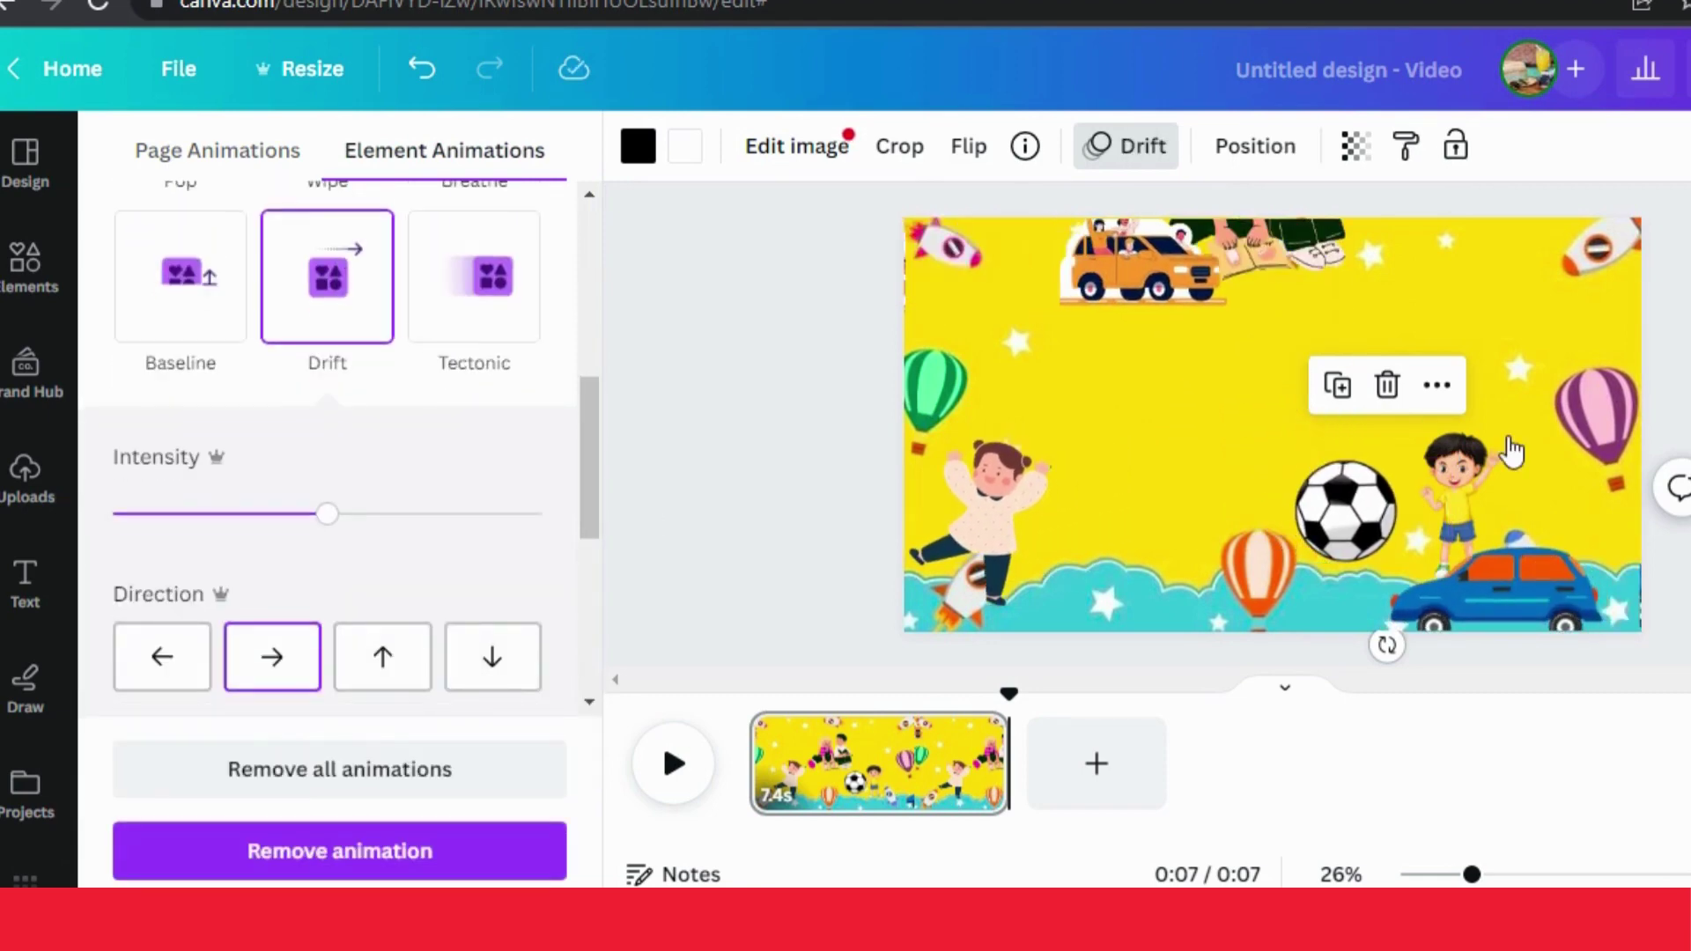
# Step: Apply the Drift animation to the boy in the yellow shirt and preview the video from the start
pyautogui.click(1464, 499)
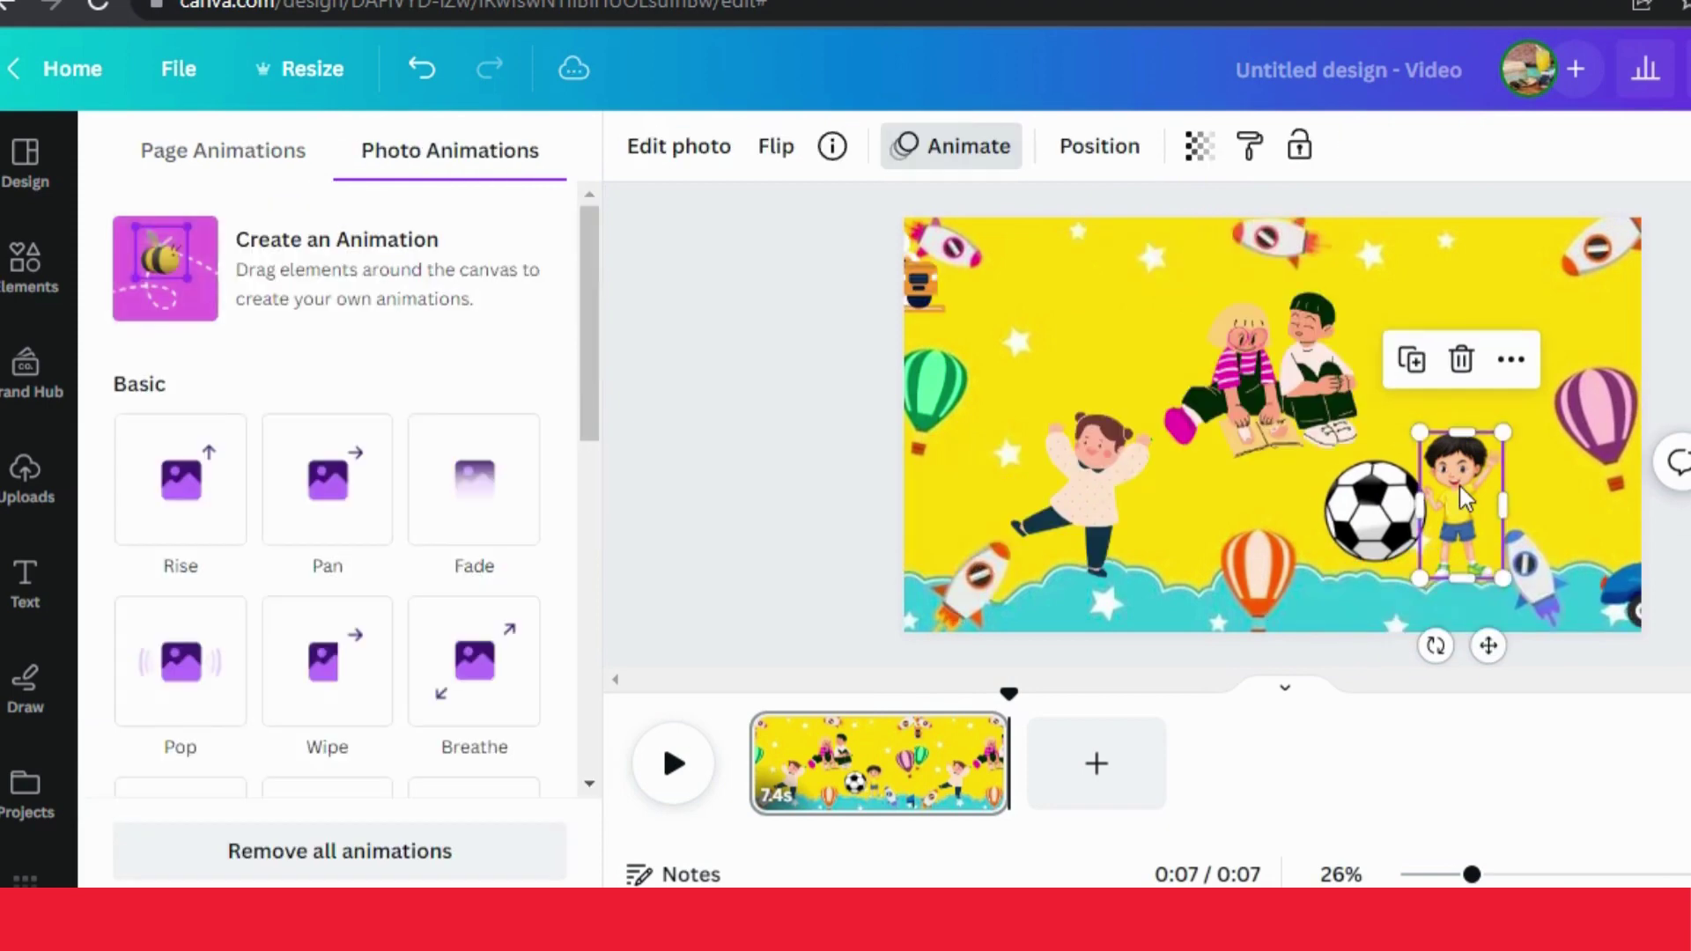
pyautogui.moveTo(587, 389); pyautogui.dragTo(586, 562)
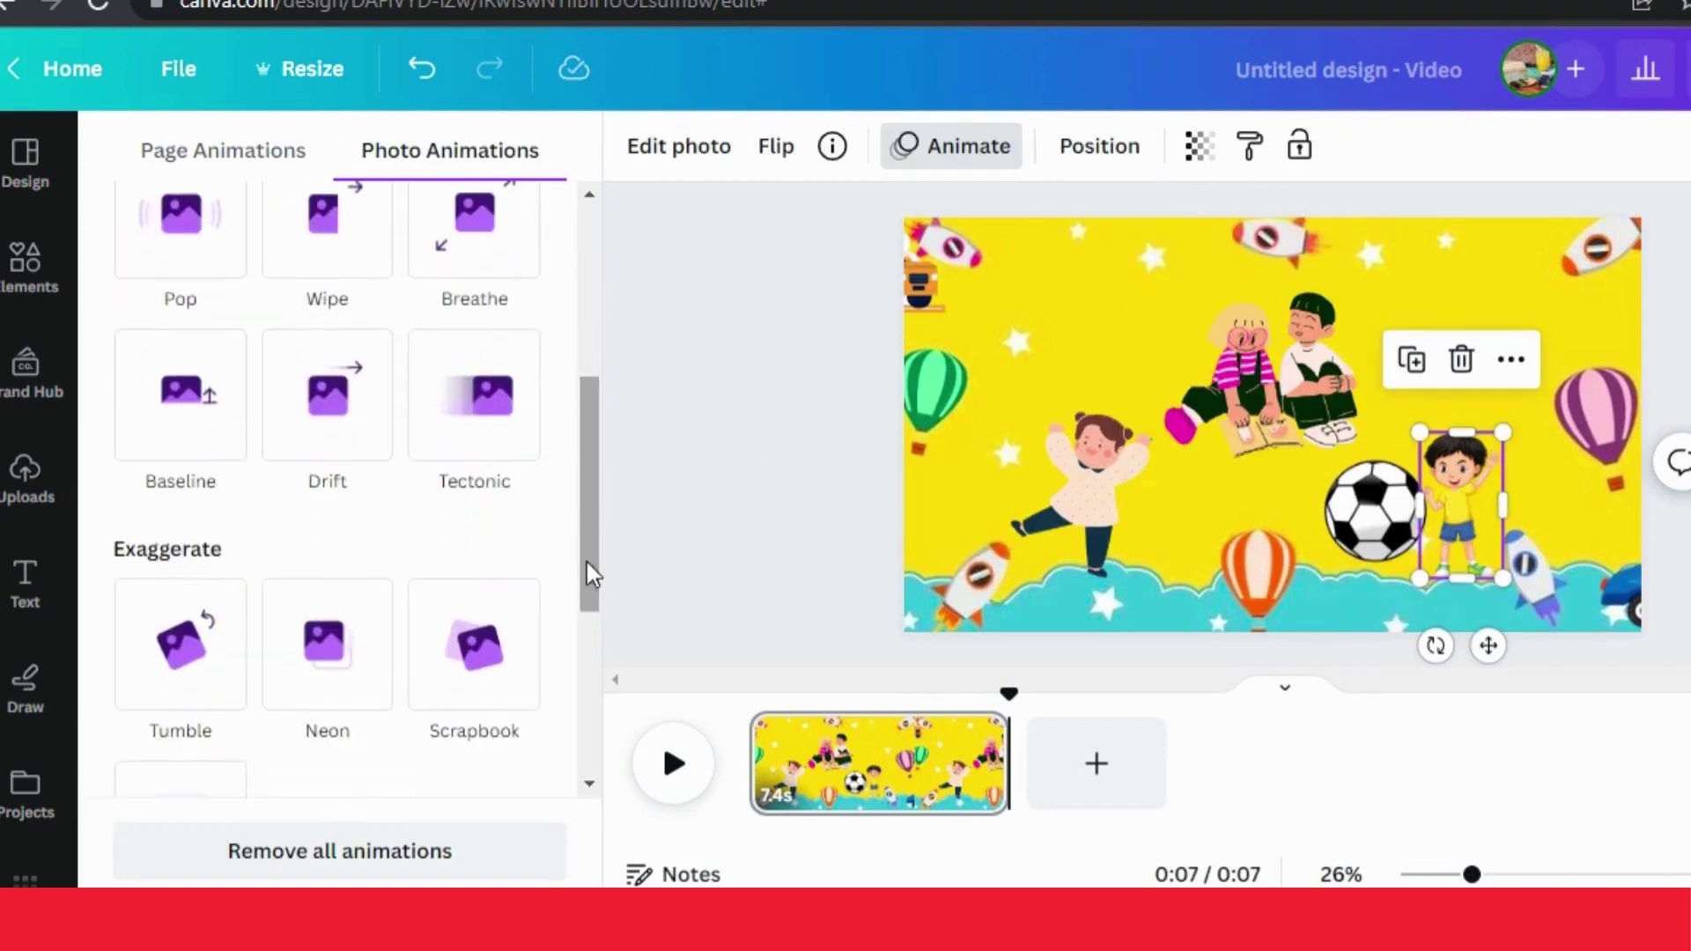
pyautogui.click(345, 421)
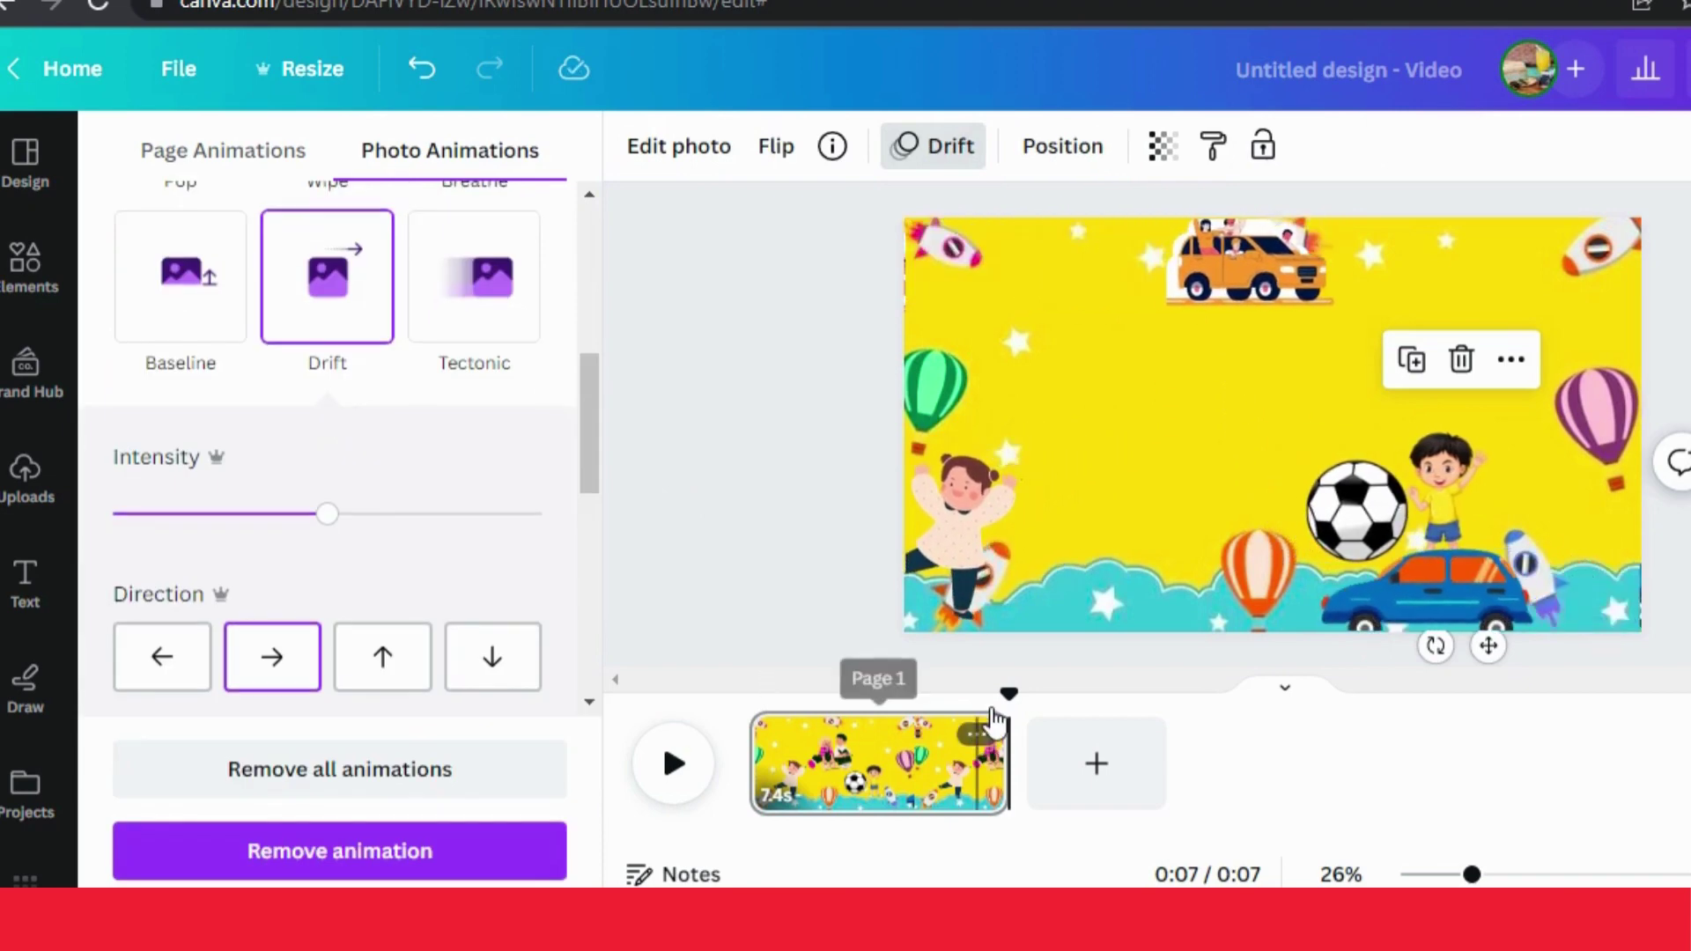
pyautogui.click(735, 713)
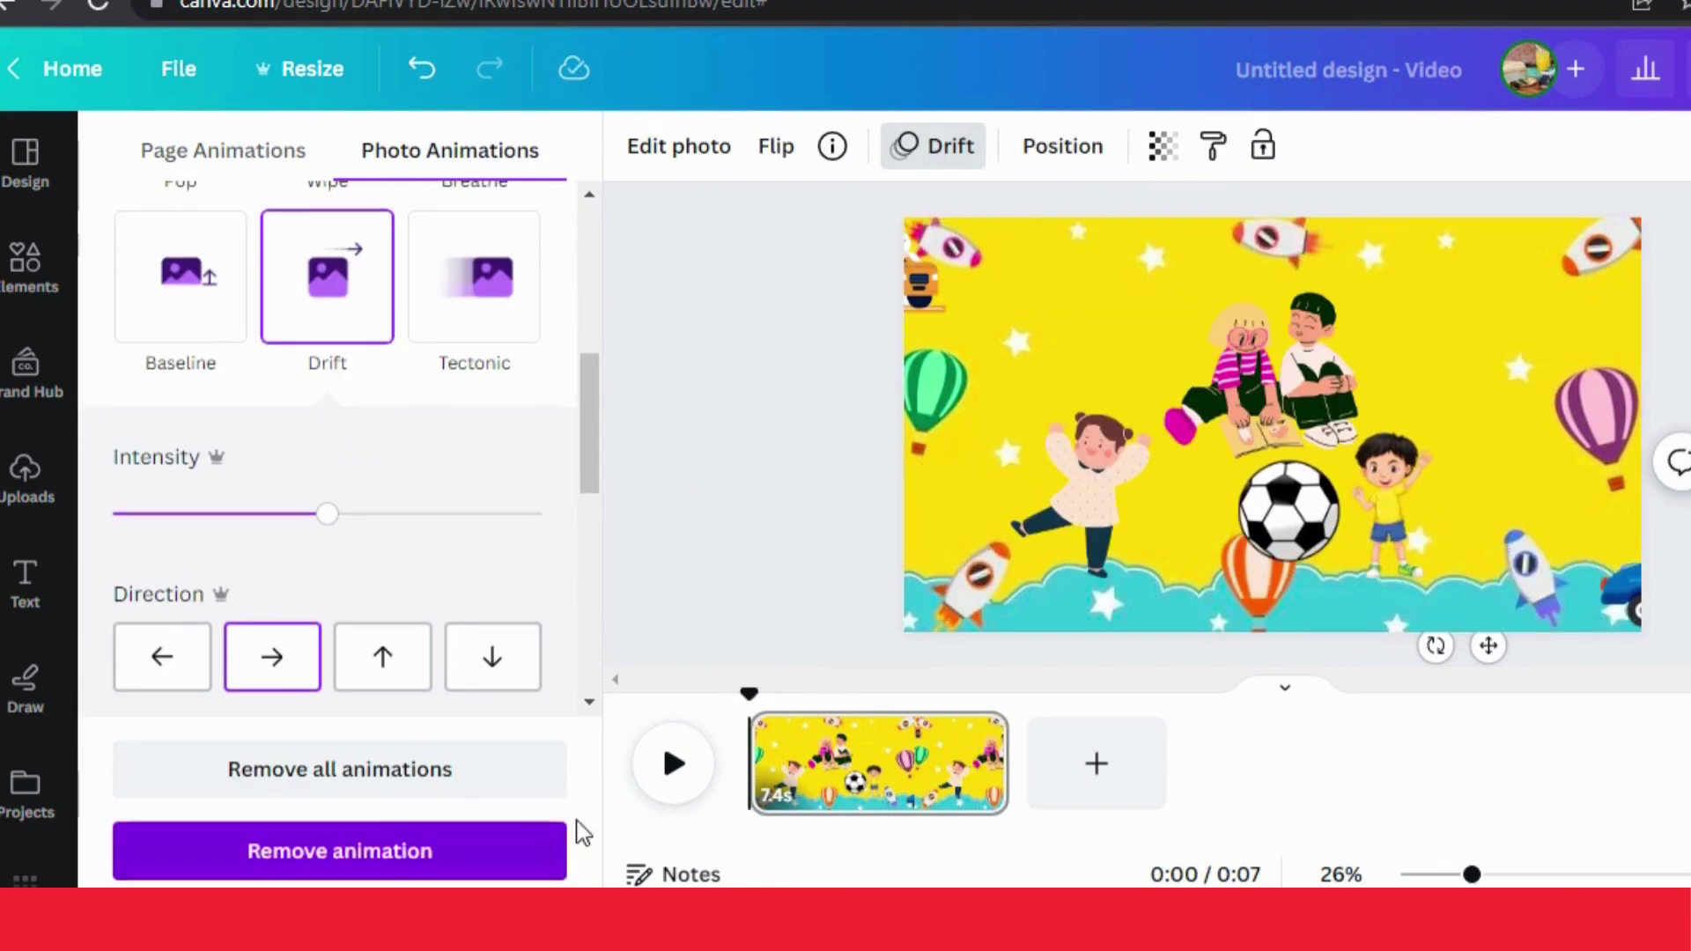
pyautogui.click(675, 765)
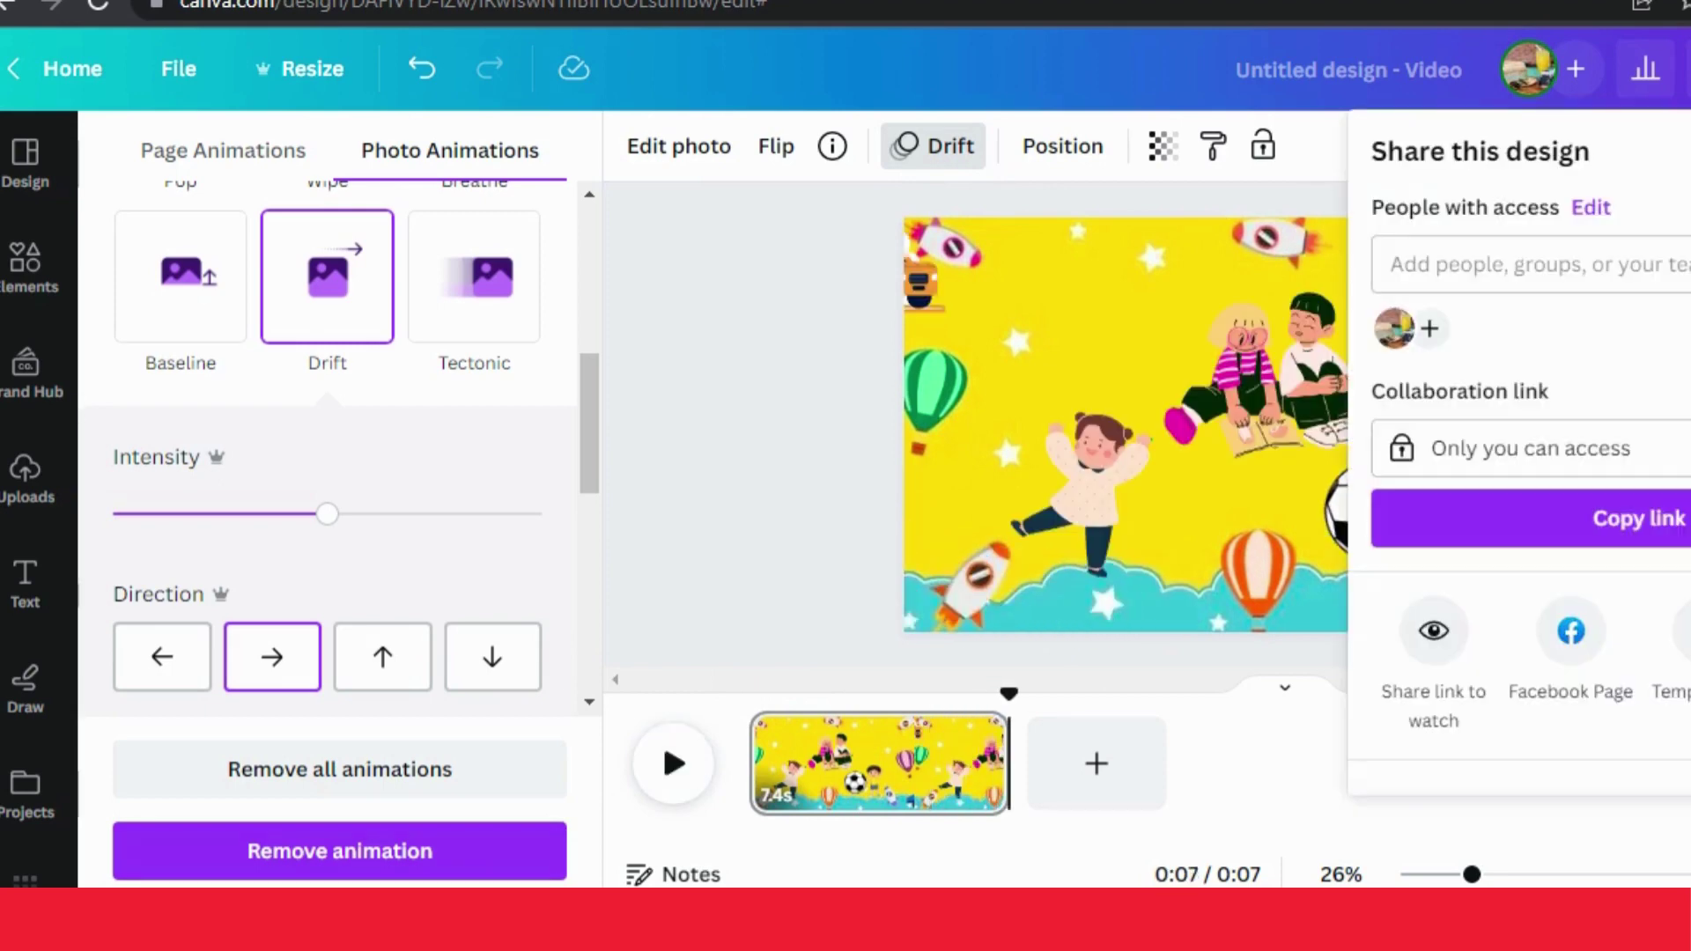
# Step: Open the download settings for the finished design
pyautogui.scroll(-3, 1520, 447)
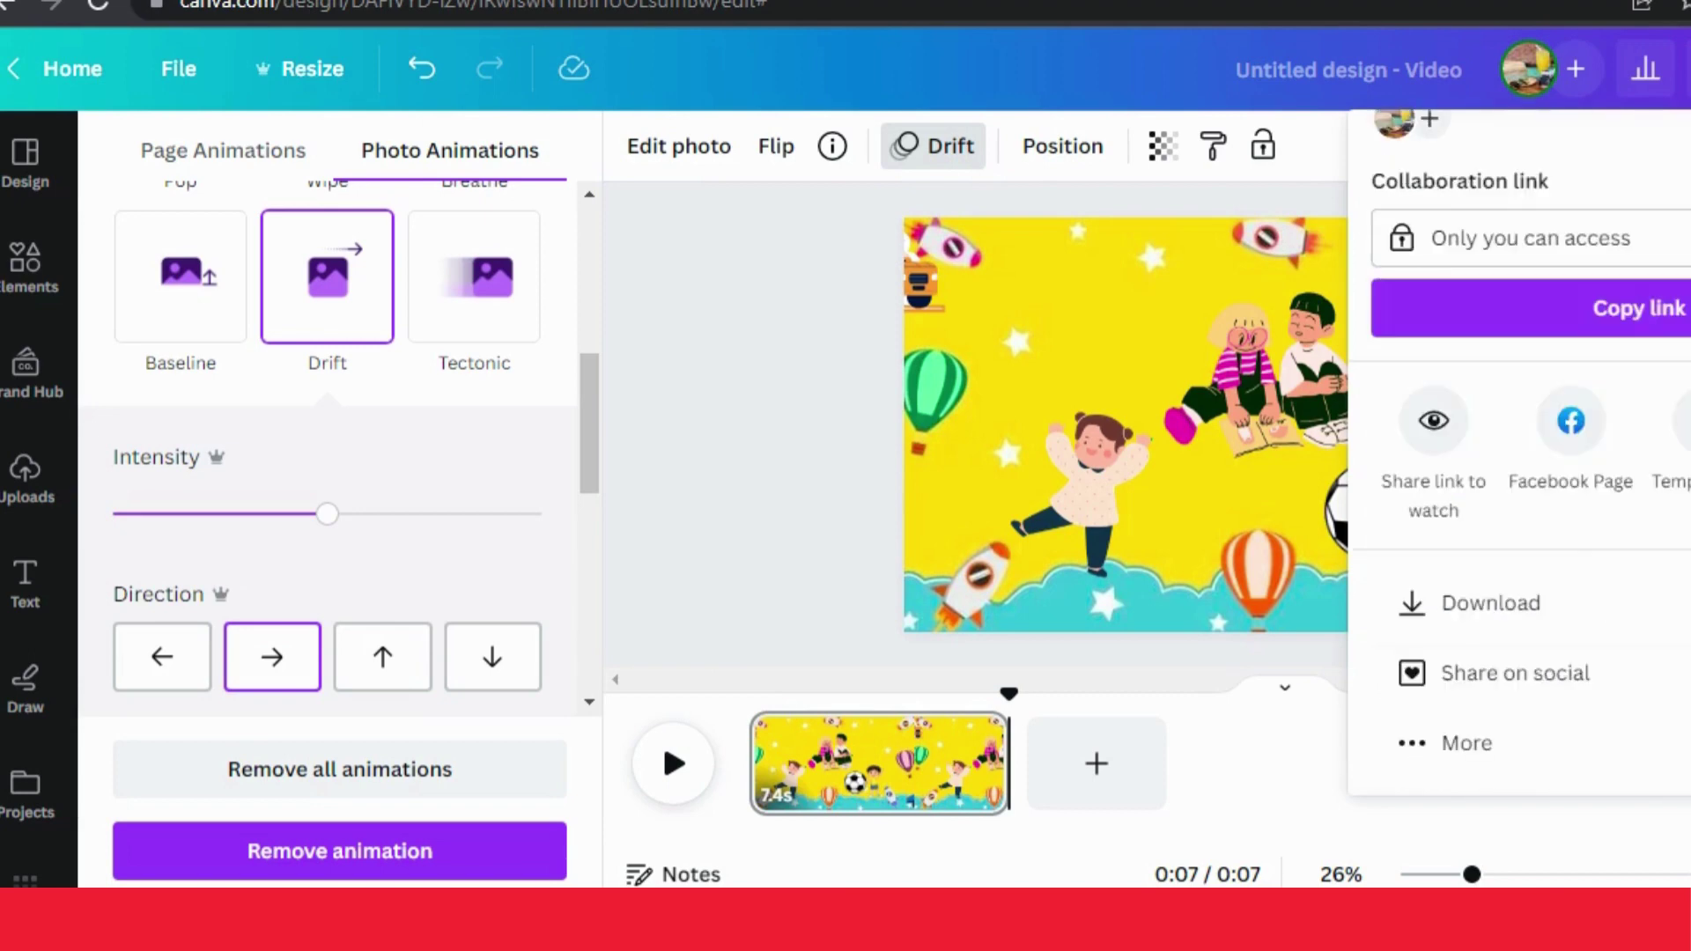
pyautogui.click(1649, 599)
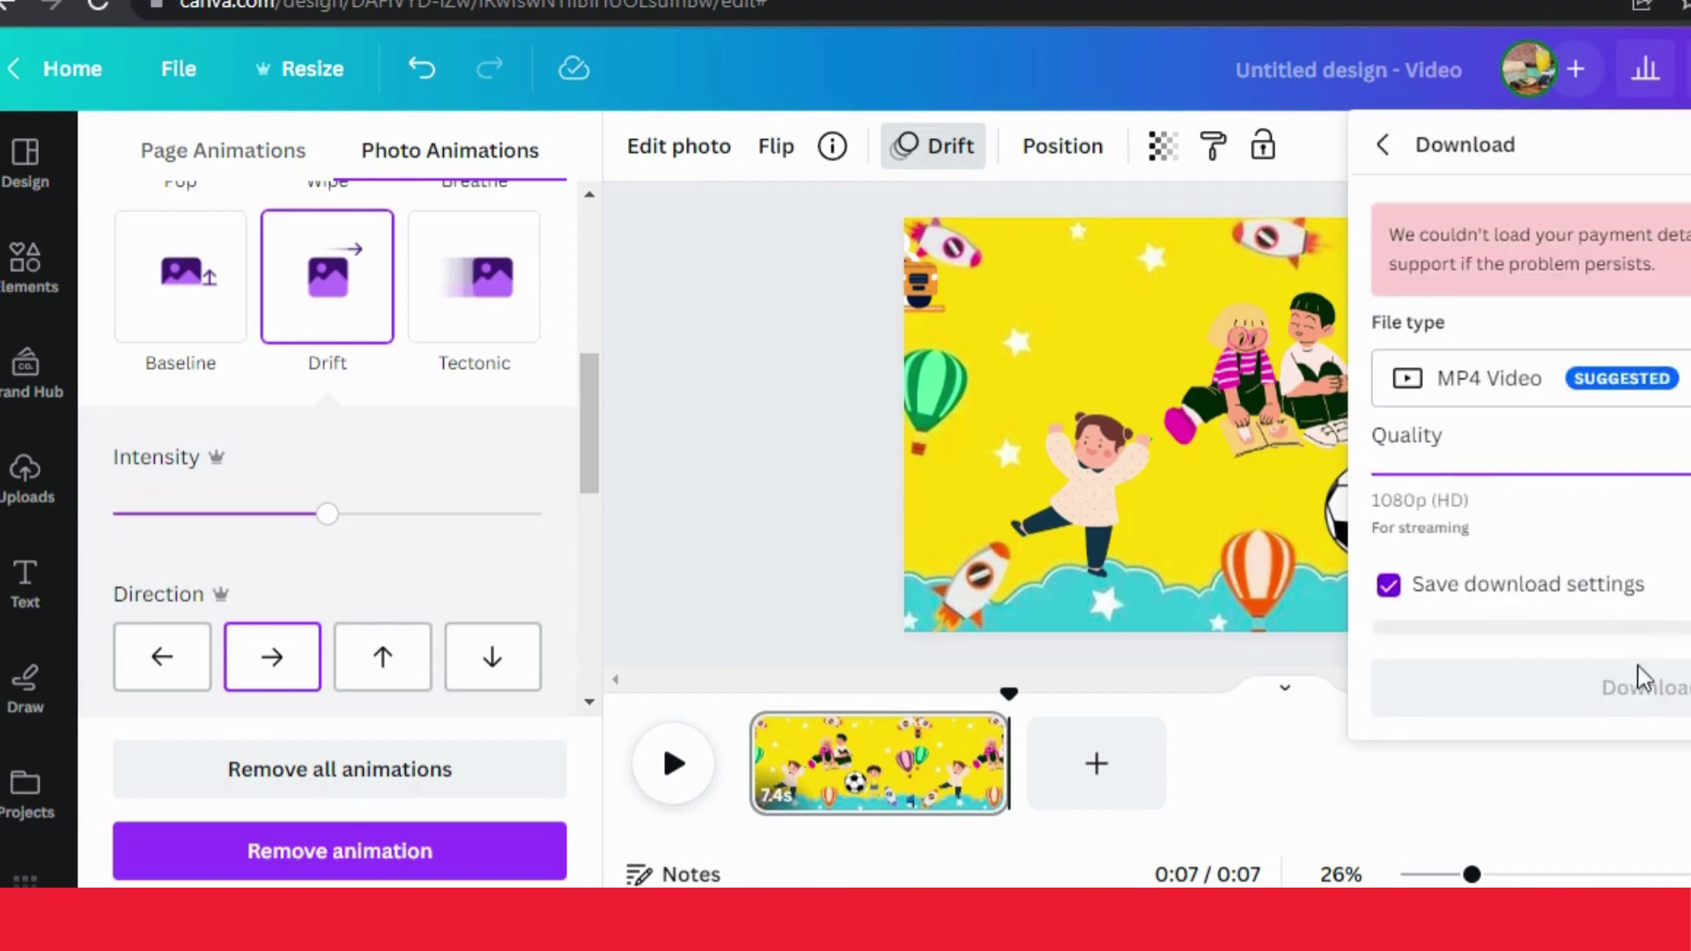